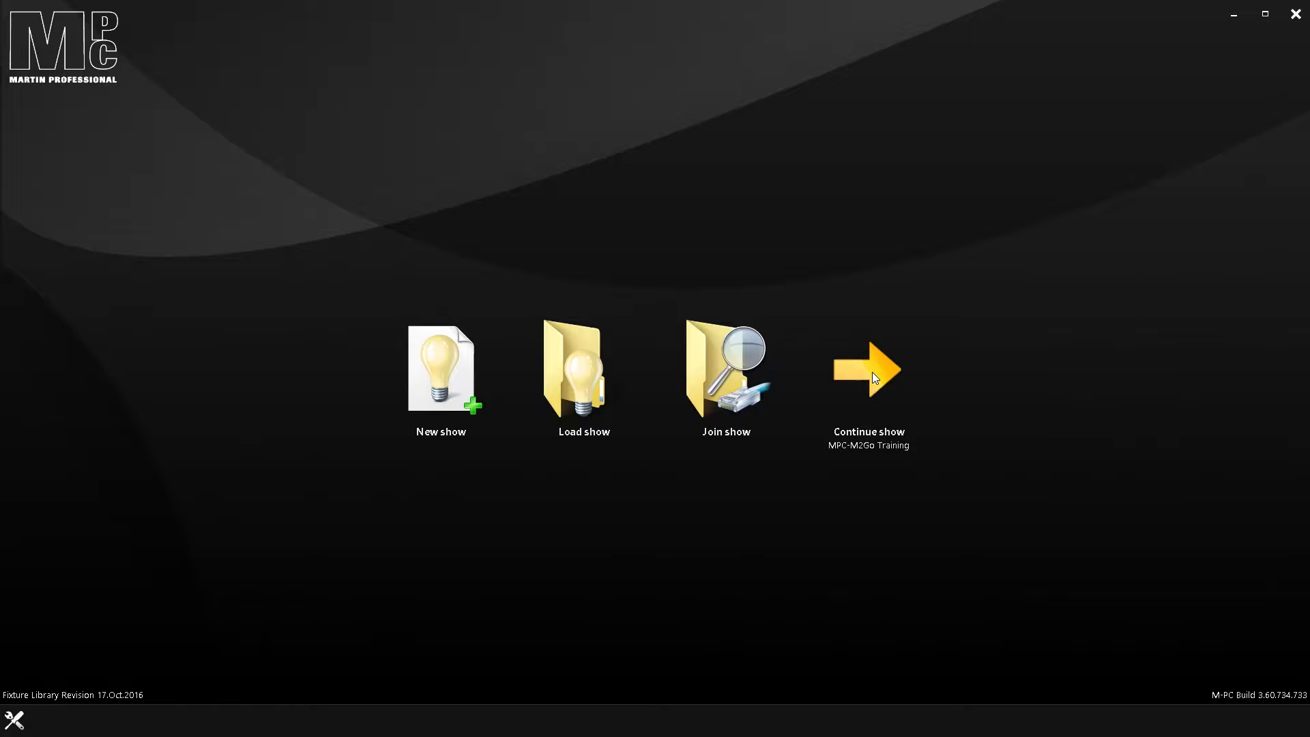
- Create a new show named "M-Series Training"
{"action": "left_click", "coordinate": [428, 401]}
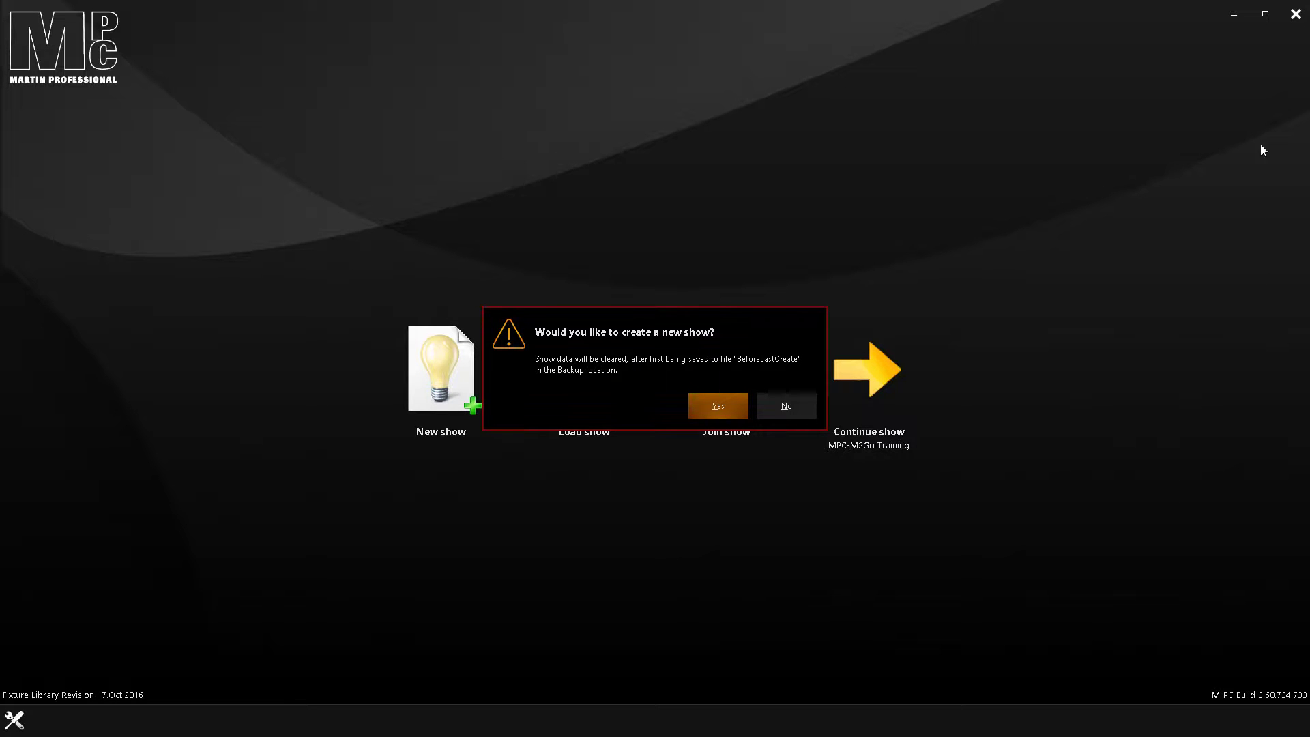
{"action": "left_click", "coordinate": [714, 408]}
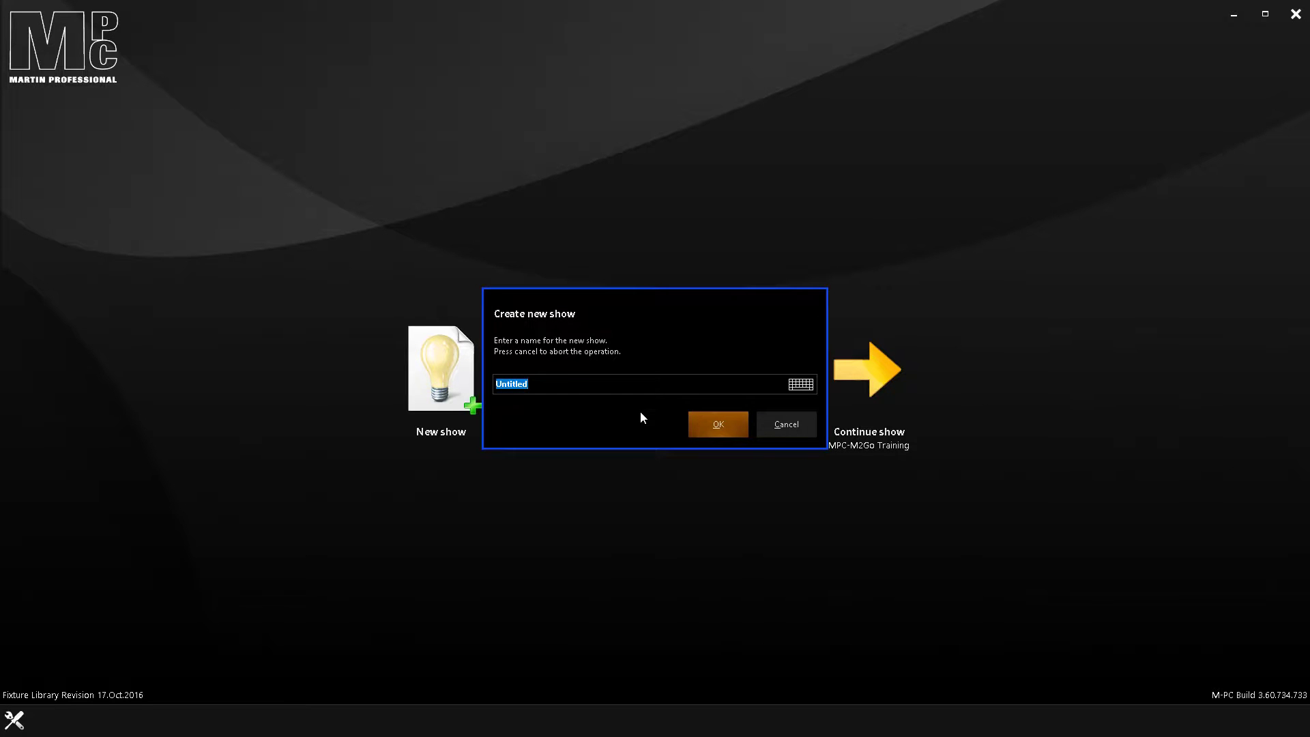
{"action": "type", "text": "M-Series Training"}
{"action": "left_click", "coordinate": [720, 423]}
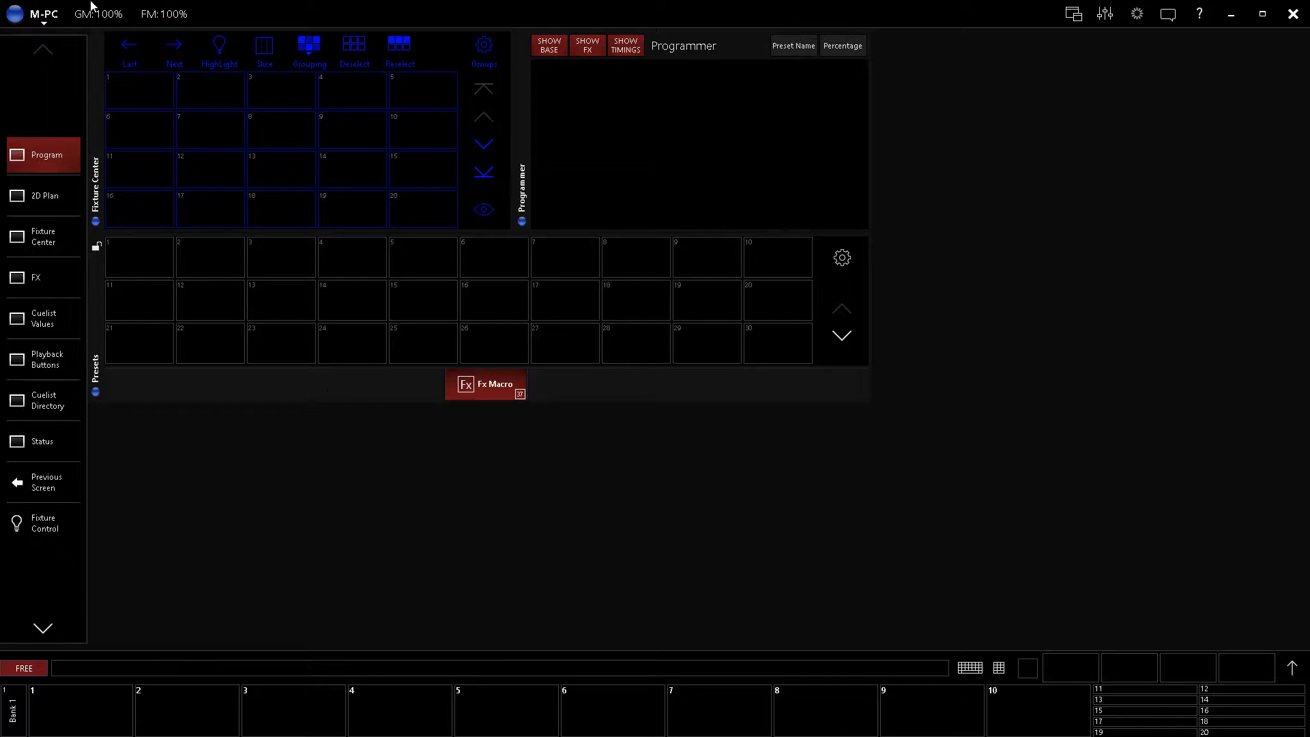
- Unlock the screens, then enlarge the Presets window on the Program screen and move it lower
{"action": "left_click", "coordinate": [46, 21]}
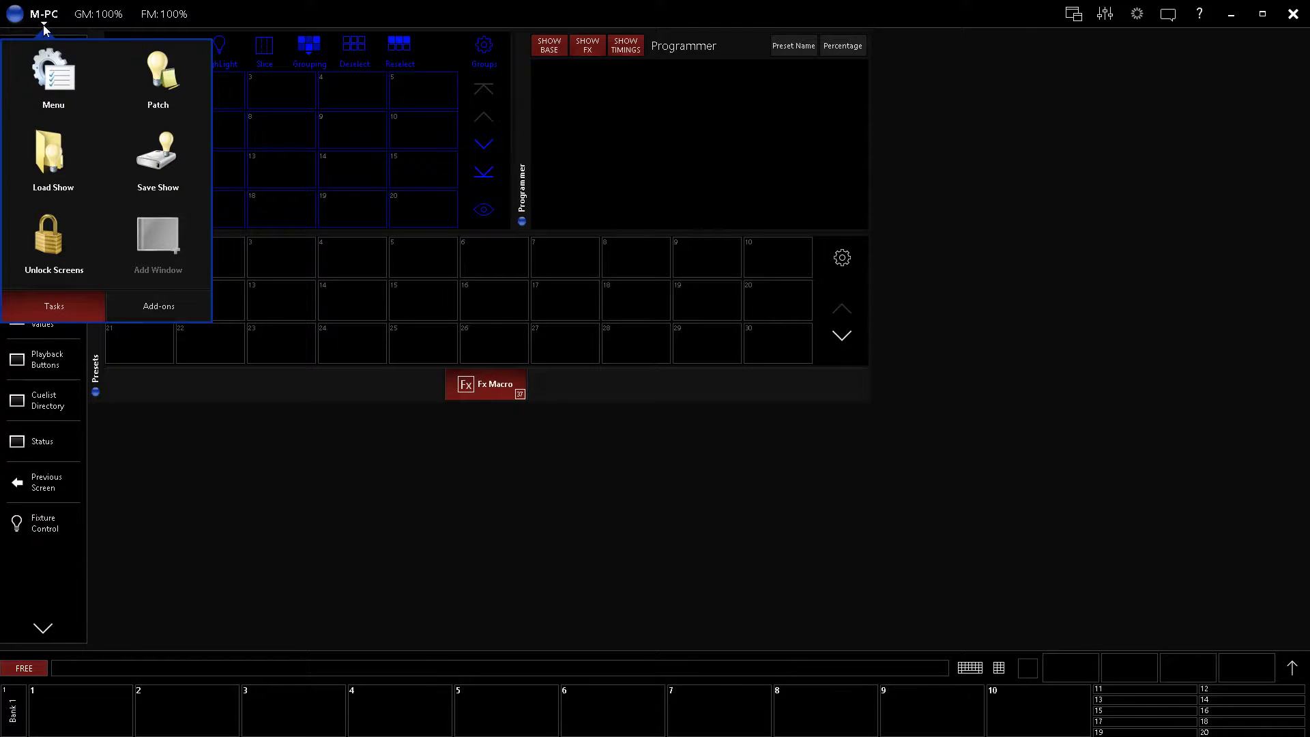
{"action": "left_click", "coordinate": [49, 236]}
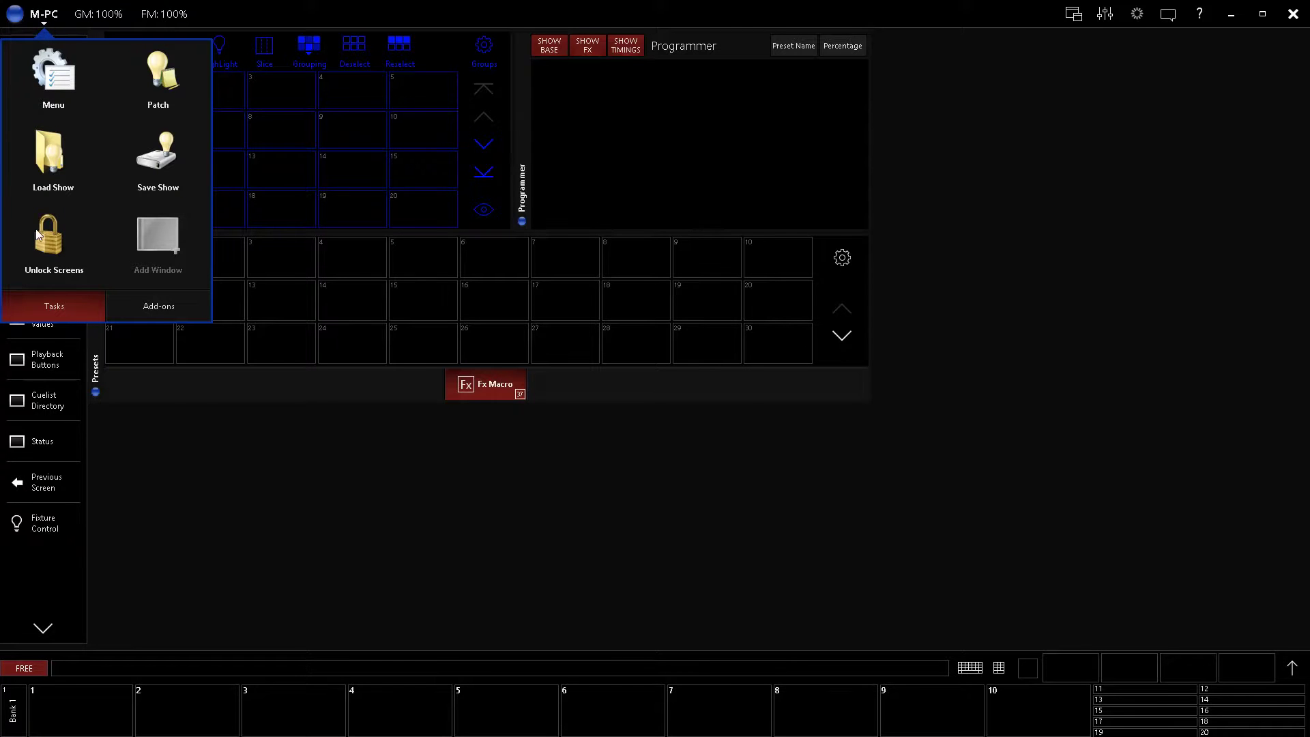
{"action": "left_click", "coordinate": [423, 497]}
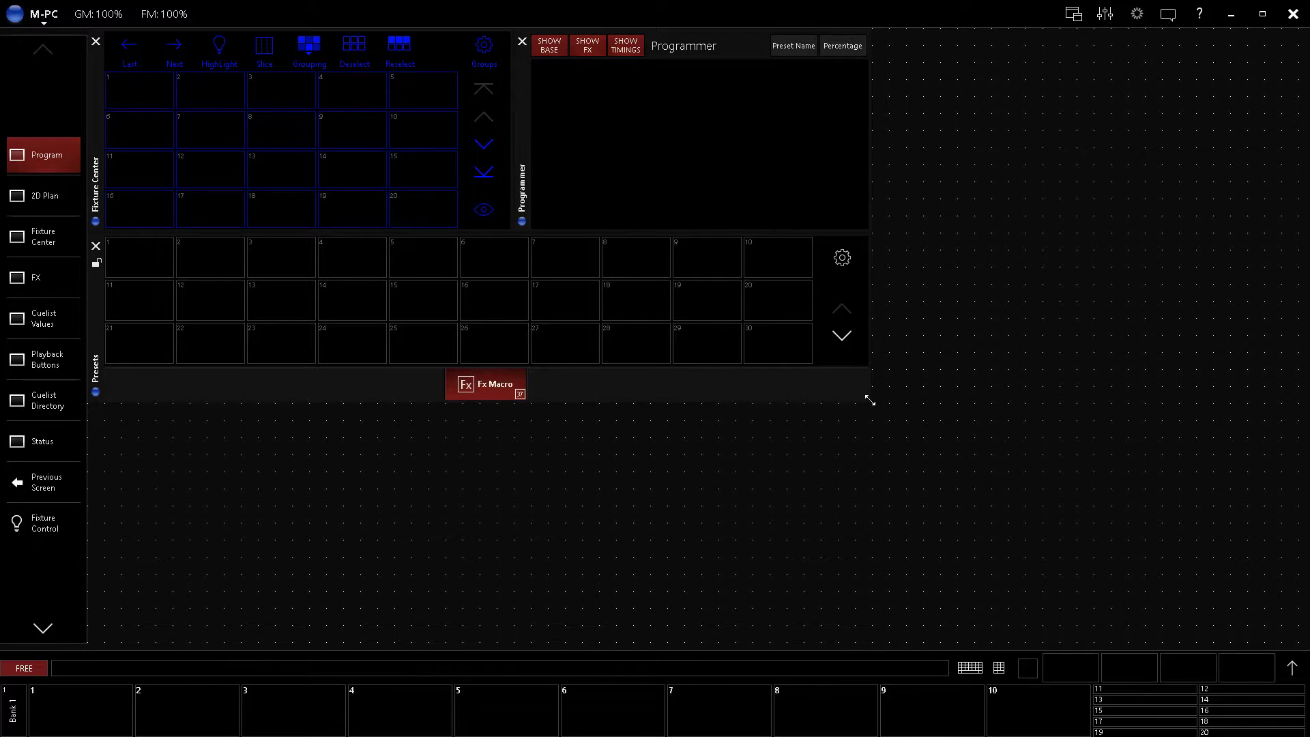
{"action": "left_click_drag", "start_coordinate": [872, 406], "coordinate": [957, 577]}
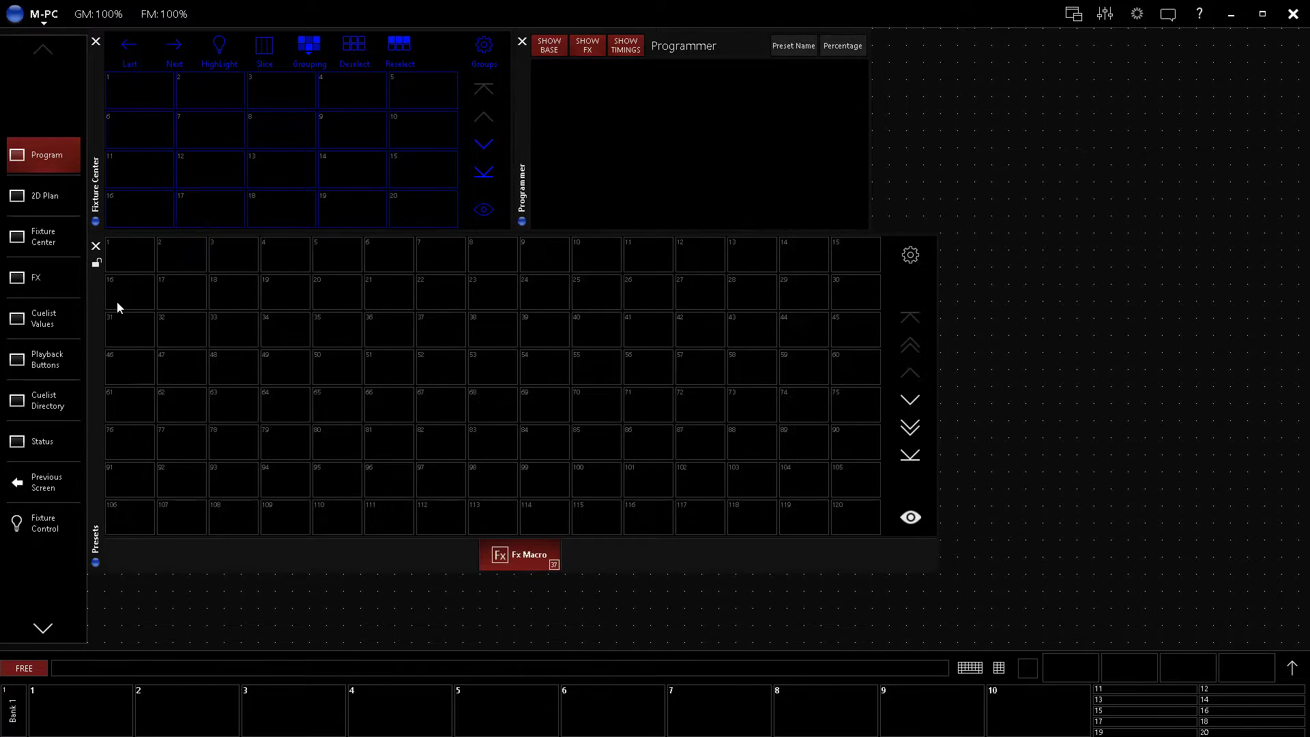
{"action": "left_click_drag", "start_coordinate": [94, 323], "coordinate": [97, 396]}
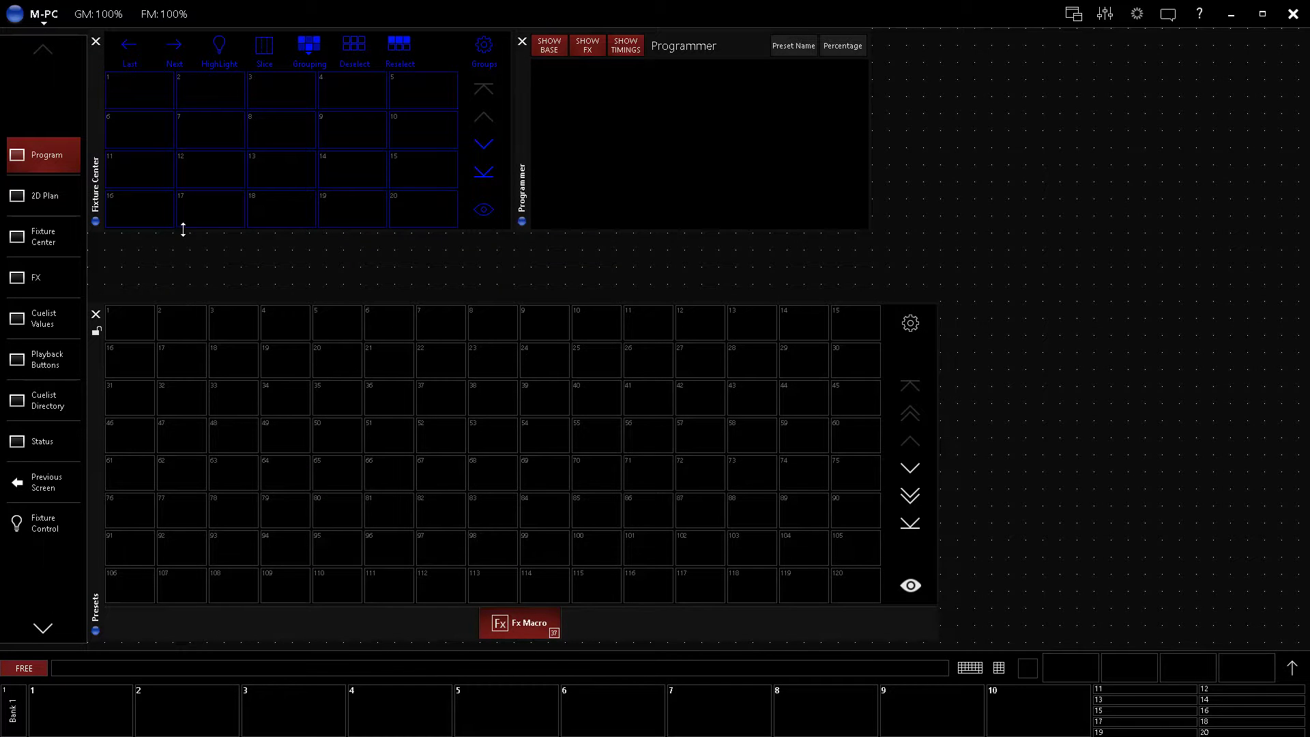
- Enlarge the Fixture Center window above the presets and place a taller Programmer window to the right of both
{"action": "left_click_drag", "start_coordinate": [182, 230], "coordinate": [187, 289]}
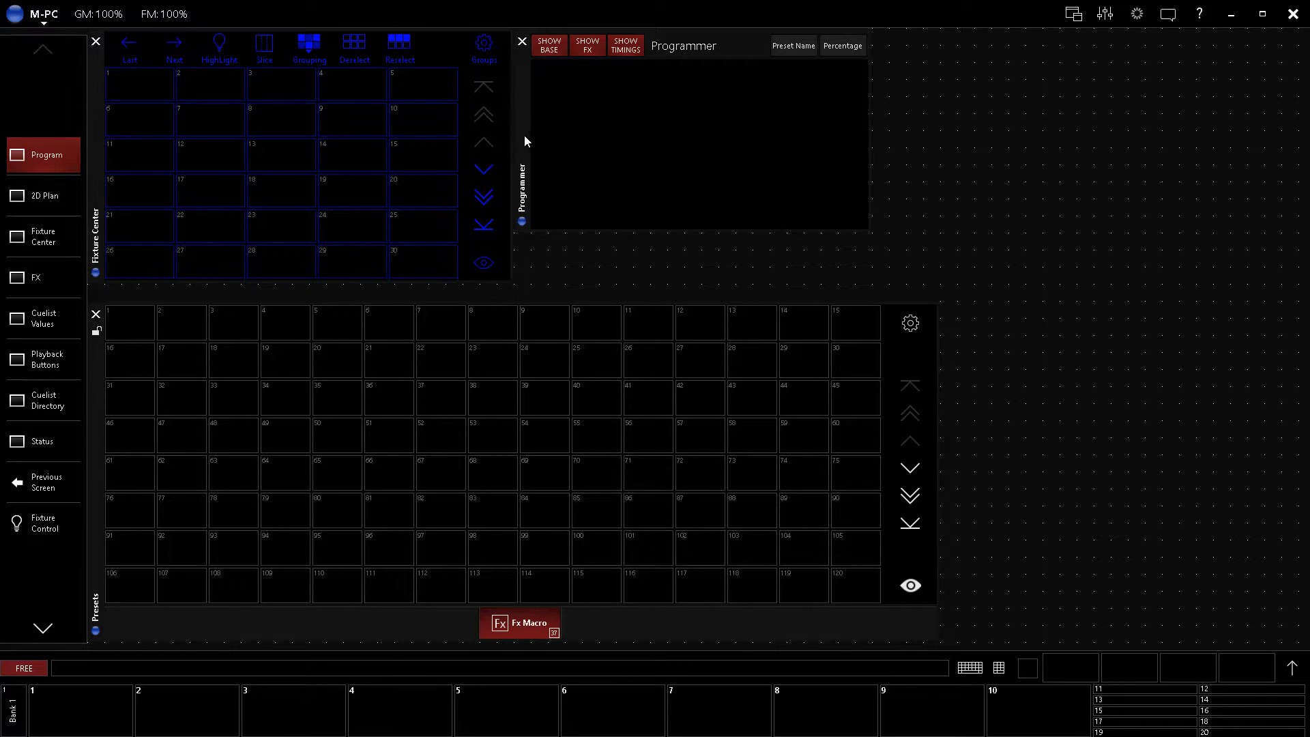
{"action": "left_click_drag", "start_coordinate": [525, 140], "coordinate": [953, 211]}
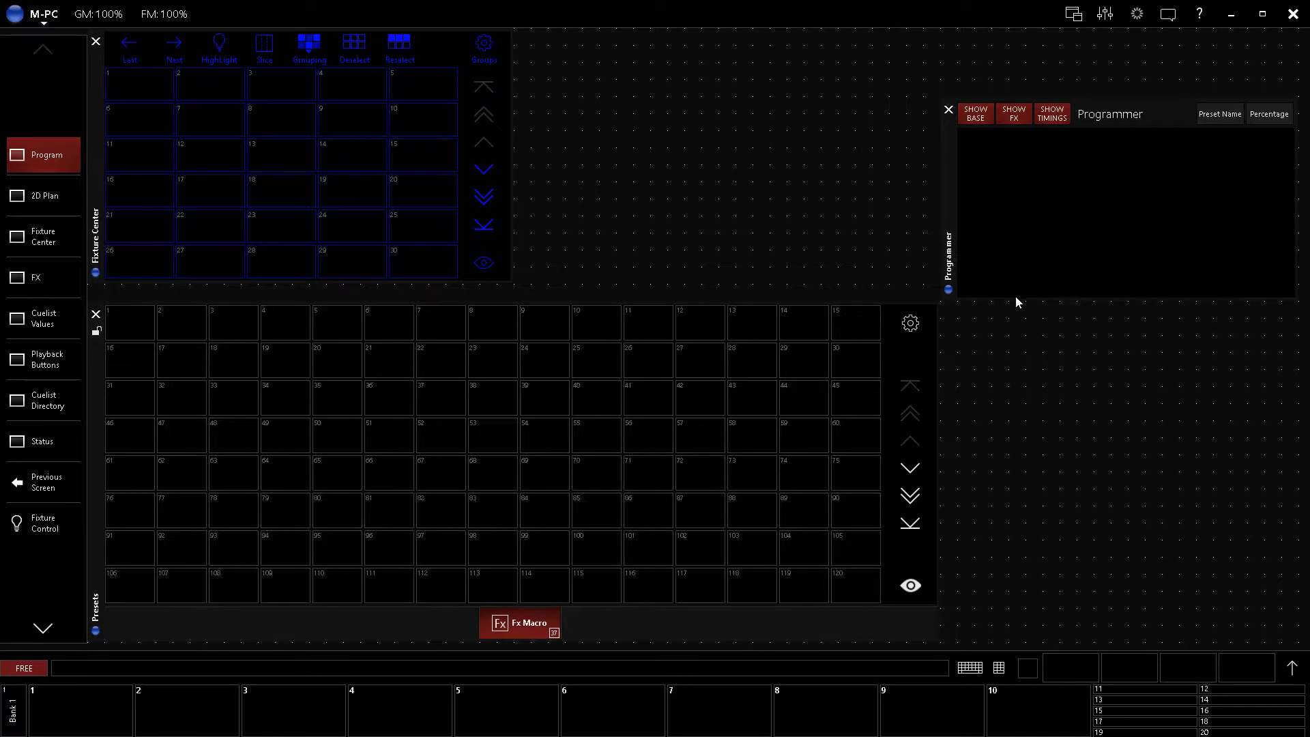
{"action": "left_click_drag", "start_coordinate": [1015, 298], "coordinate": [1041, 623]}
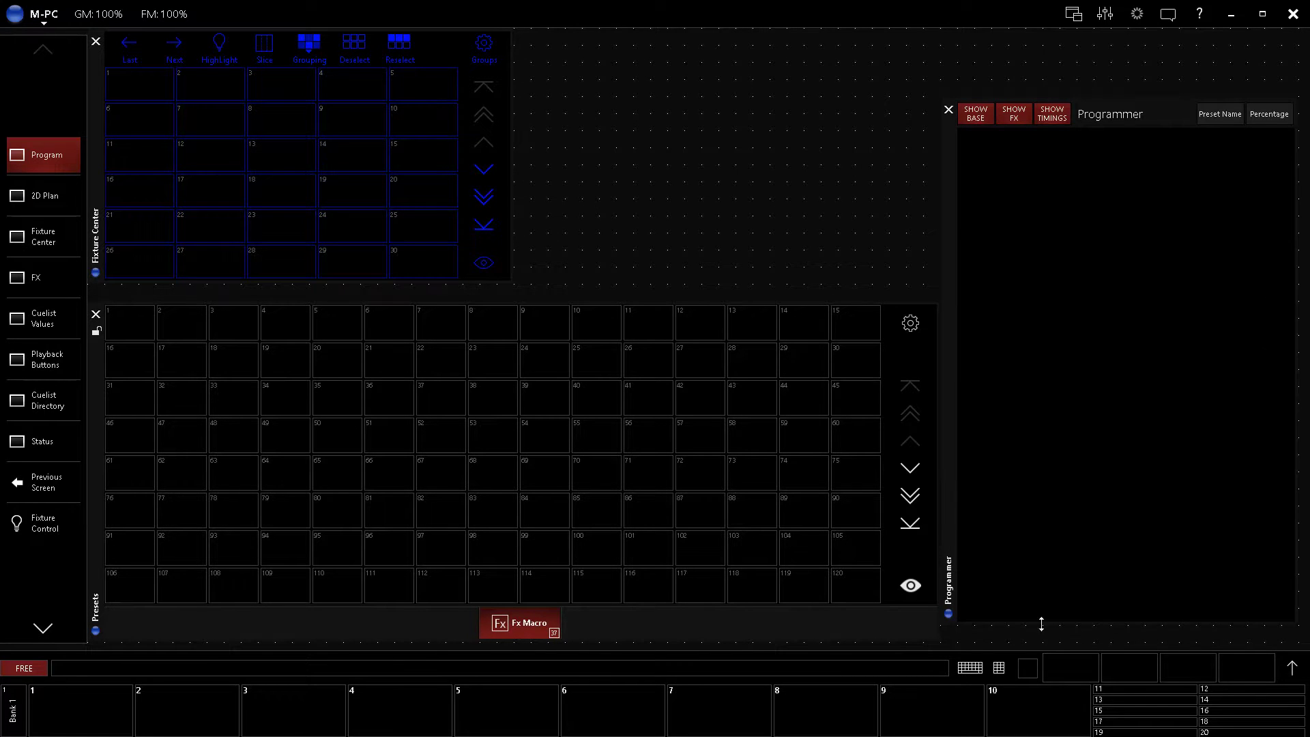
{"action": "left_click_drag", "start_coordinate": [1140, 98], "coordinate": [1141, 33]}
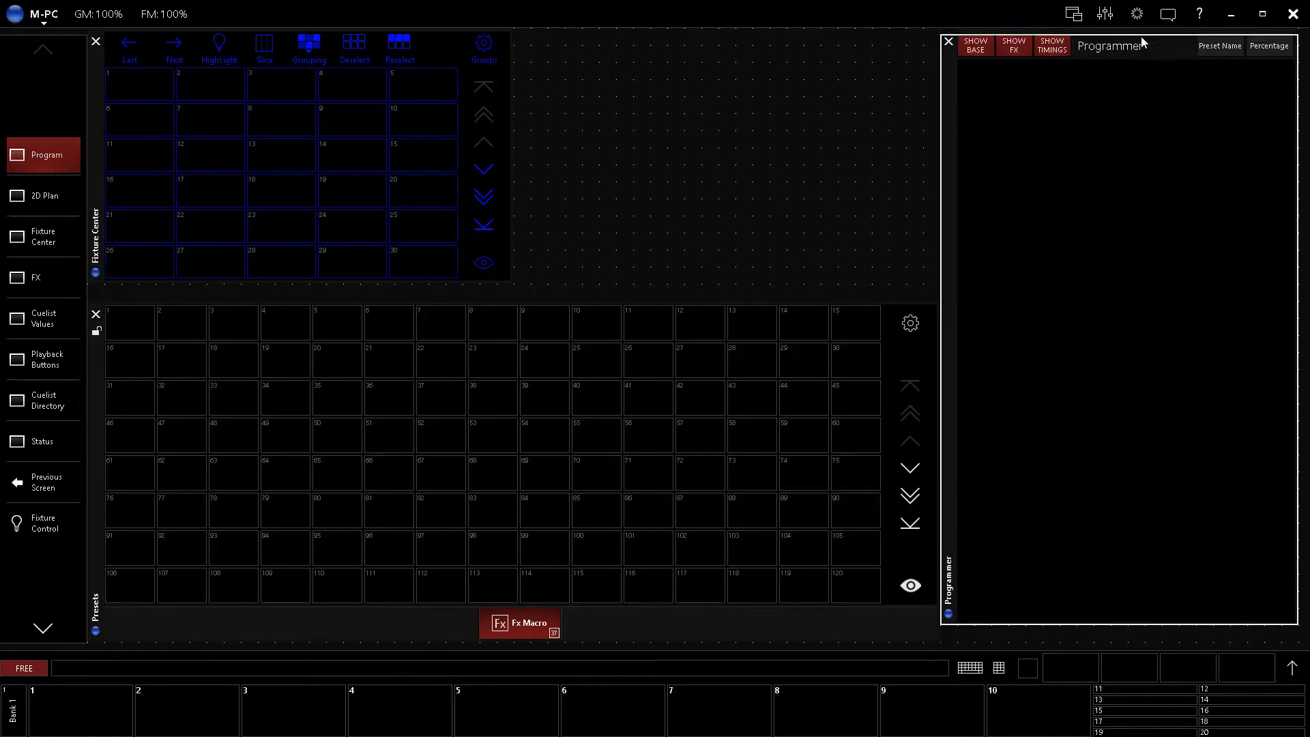
{"action": "left_click_drag", "start_coordinate": [513, 202], "coordinate": [929, 239]}
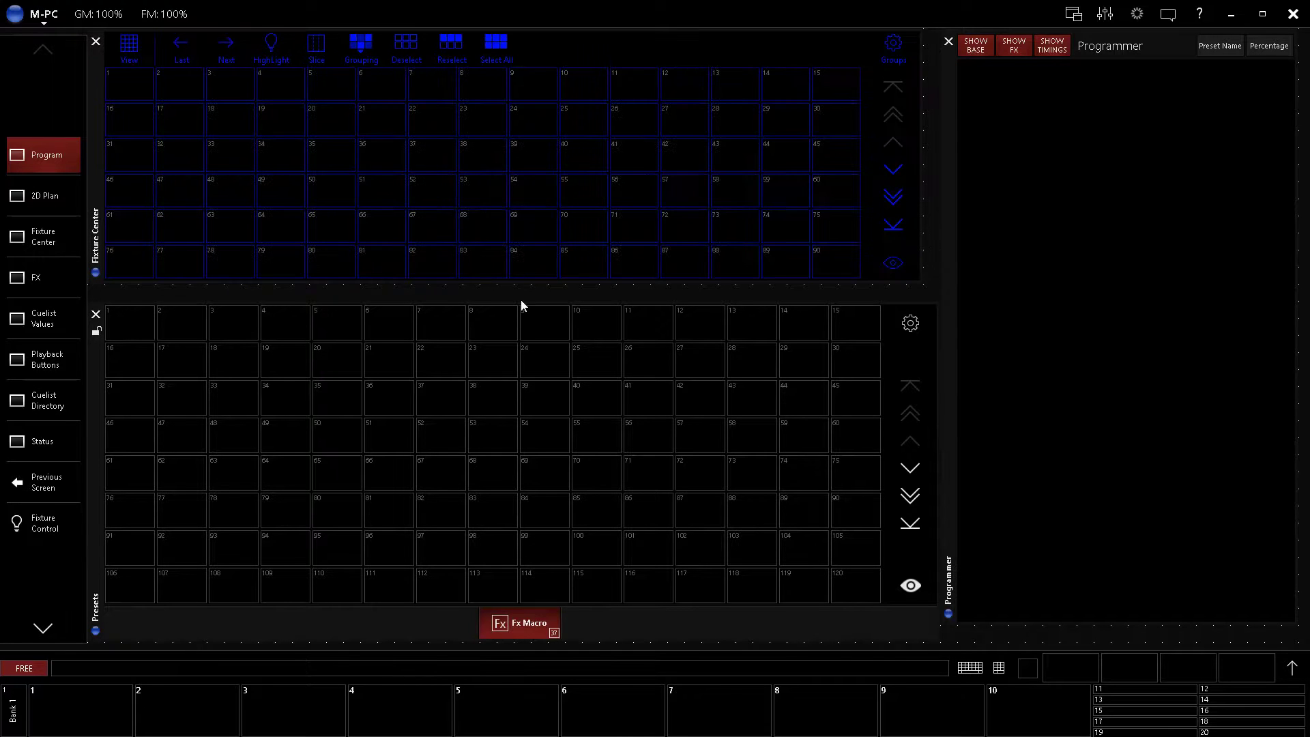
- Record the rearranged layout under the screen name Program and lock the screens again
{"action": "right_click", "coordinate": [56, 145]}
{"action": "left_click", "coordinate": [139, 128]}
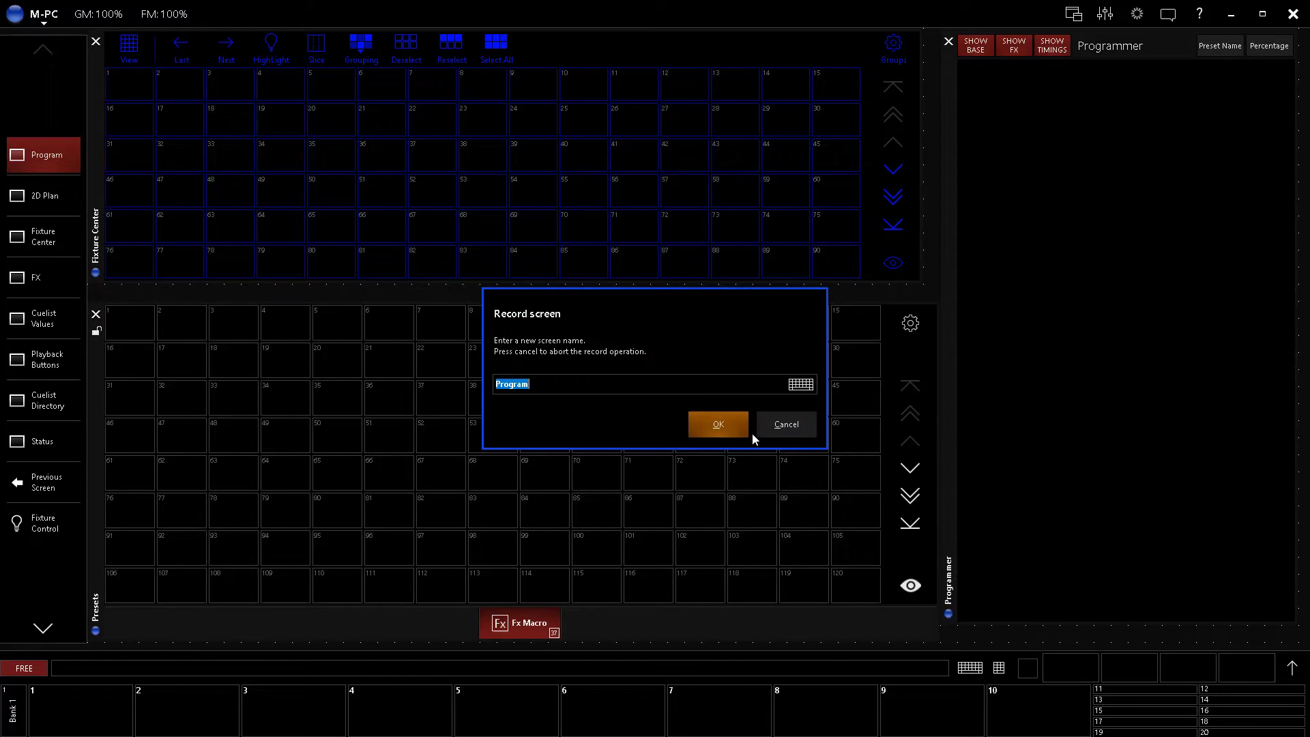
{"action": "left_click", "coordinate": [710, 424]}
{"action": "left_click", "coordinate": [49, 18]}
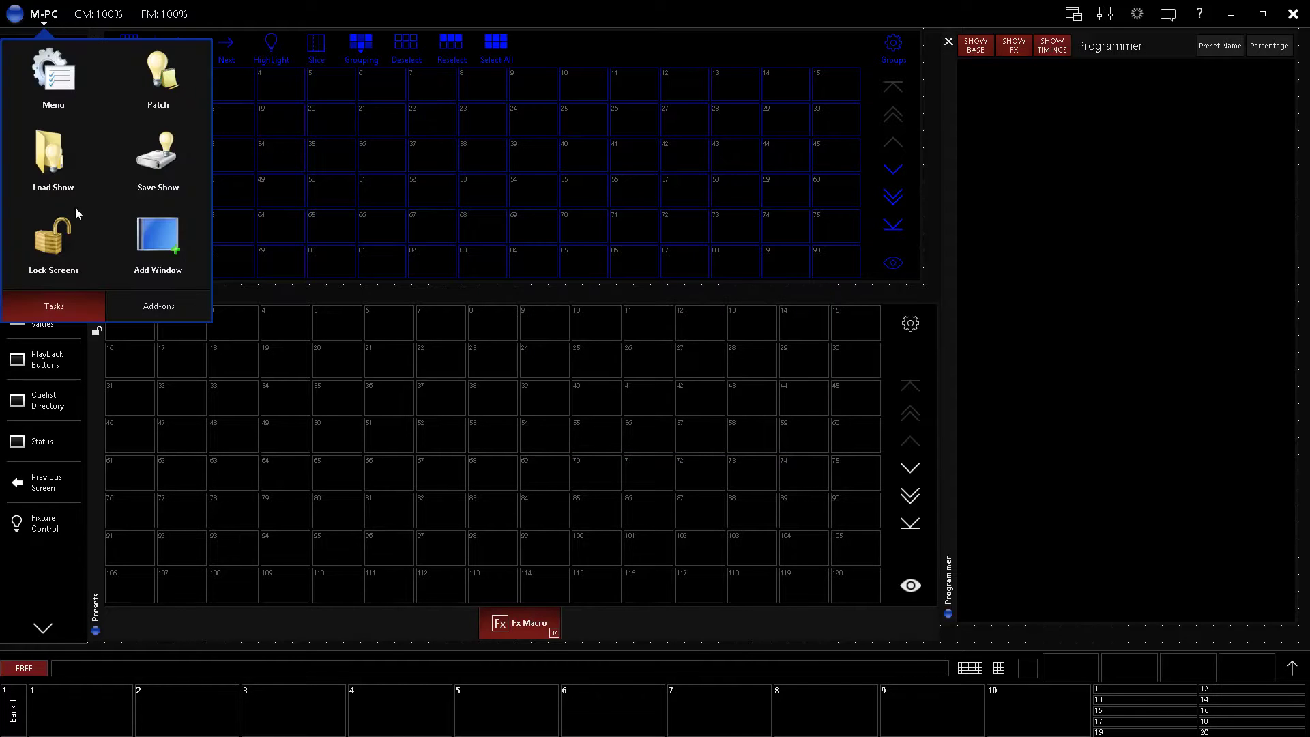
{"action": "left_click", "coordinate": [1049, 279]}
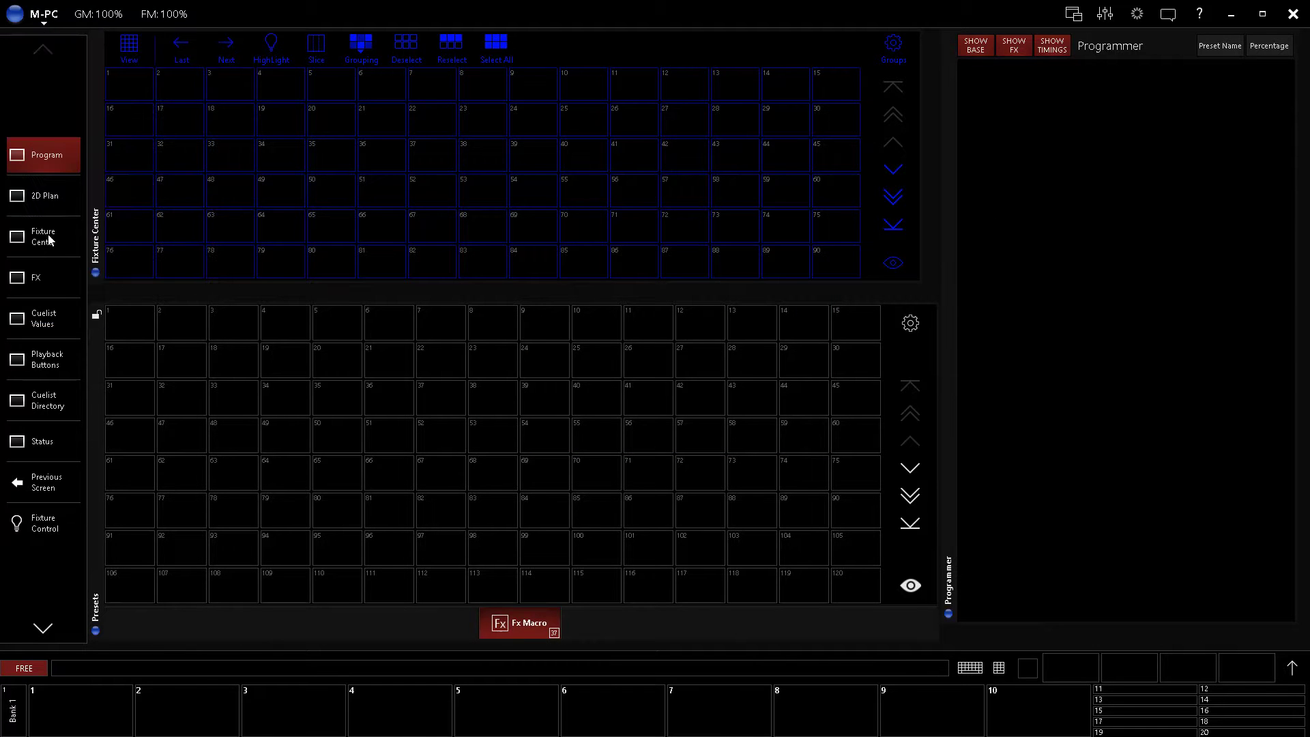
- Look through the default screens from 2D Plan to Status and the Fixture Control options, returning to the Program screen
{"action": "left_click", "coordinate": [43, 196]}
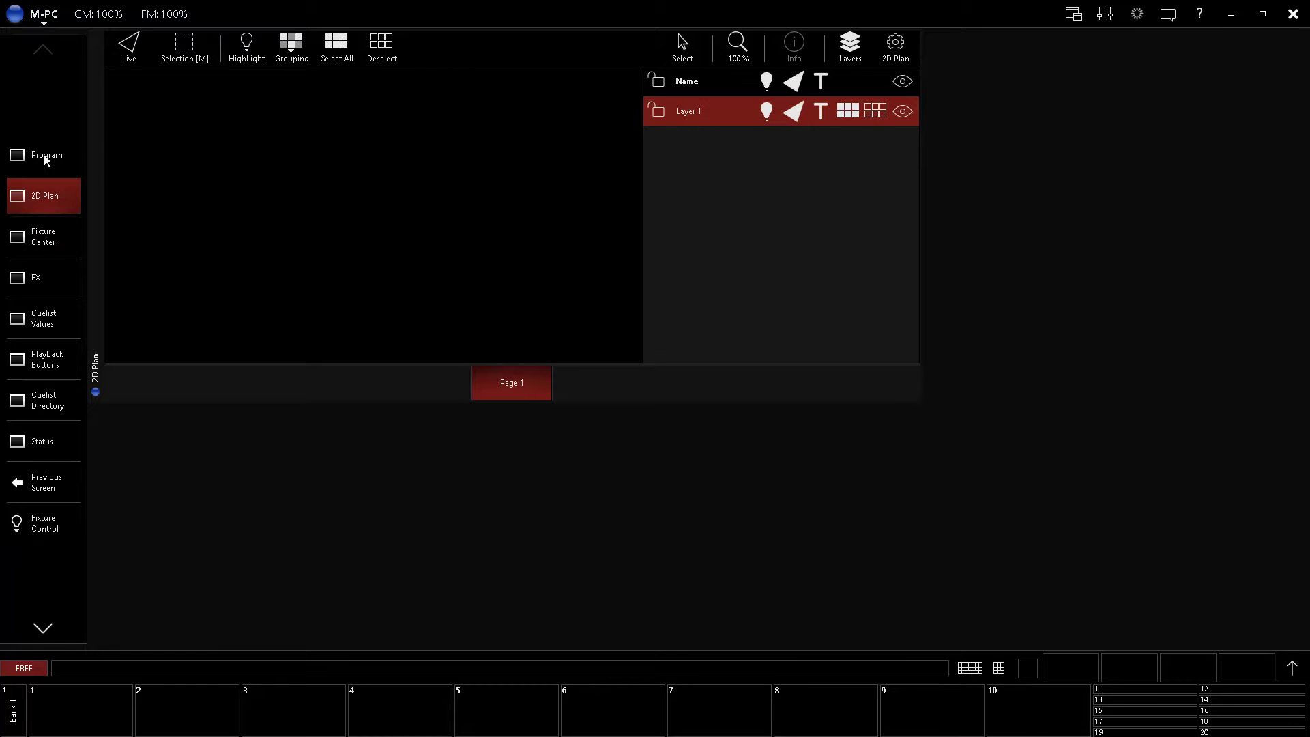
{"action": "left_click", "coordinate": [47, 158]}
{"action": "left_click", "coordinate": [43, 196]}
{"action": "left_click", "coordinate": [40, 239]}
{"action": "left_click", "coordinate": [40, 275]}
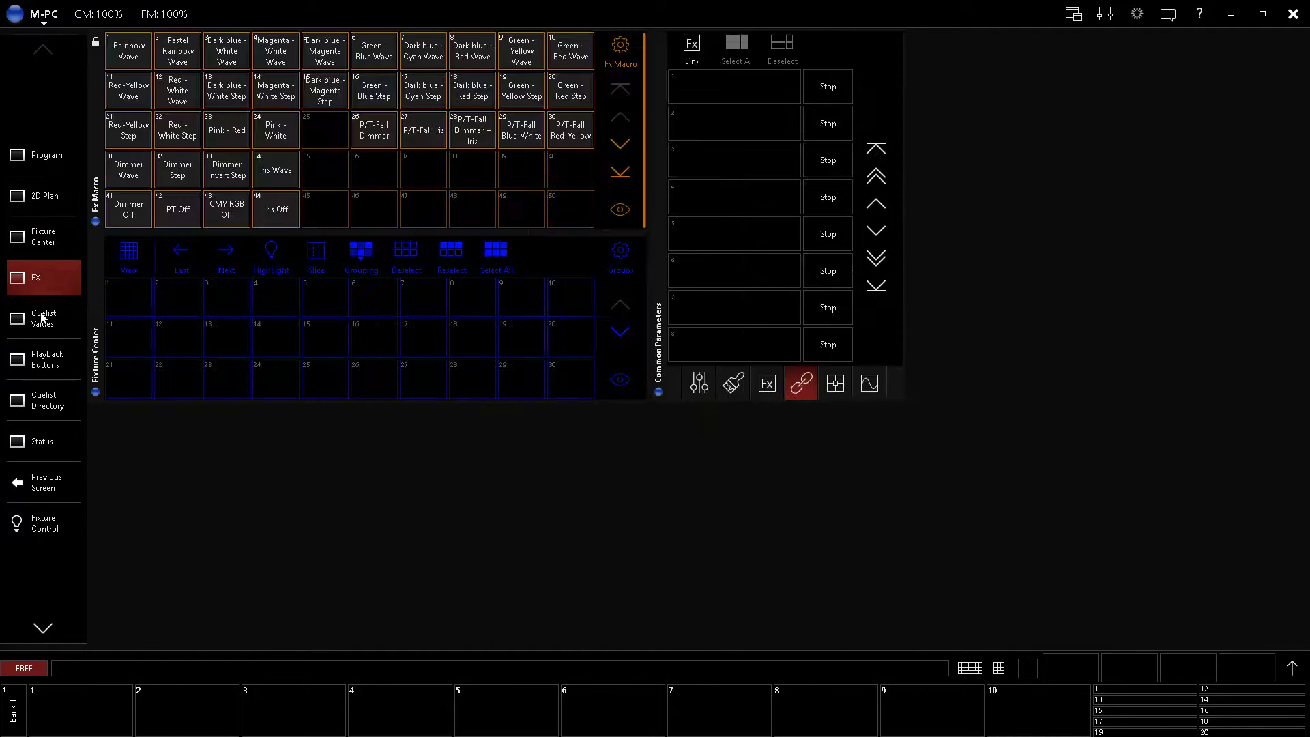
{"action": "left_click", "coordinate": [42, 316]}
{"action": "left_click", "coordinate": [42, 358]}
{"action": "left_click", "coordinate": [41, 402]}
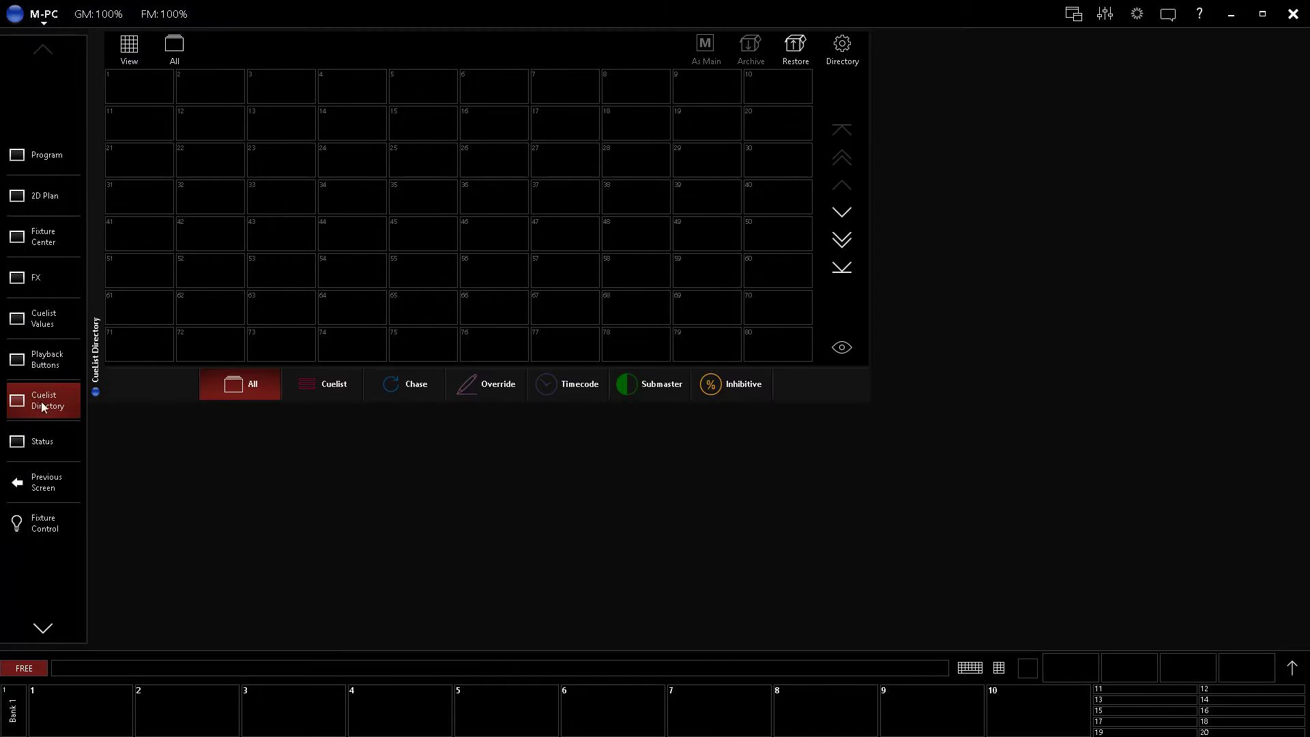
{"action": "left_click", "coordinate": [43, 445]}
{"action": "left_click", "coordinate": [45, 483]}
{"action": "left_click", "coordinate": [47, 527]}
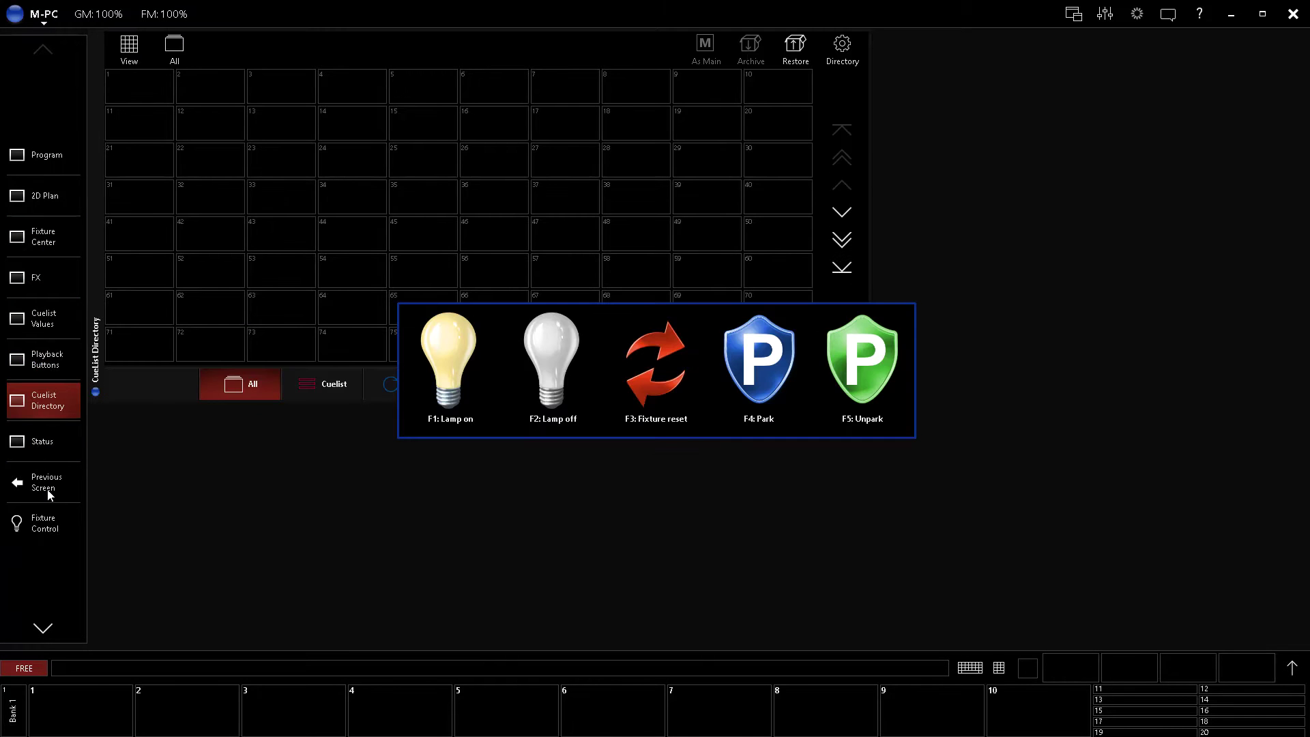
{"action": "left_click", "coordinate": [864, 509]}
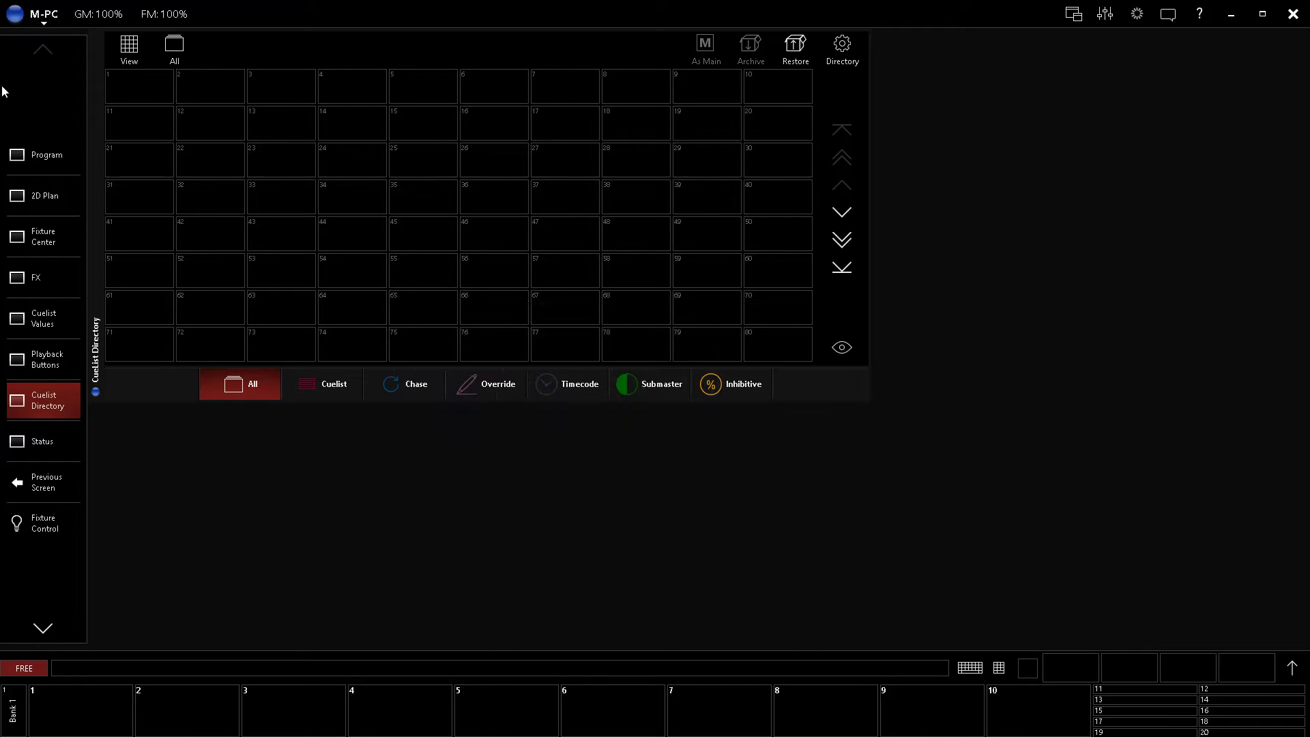
{"action": "left_click", "coordinate": [46, 156]}
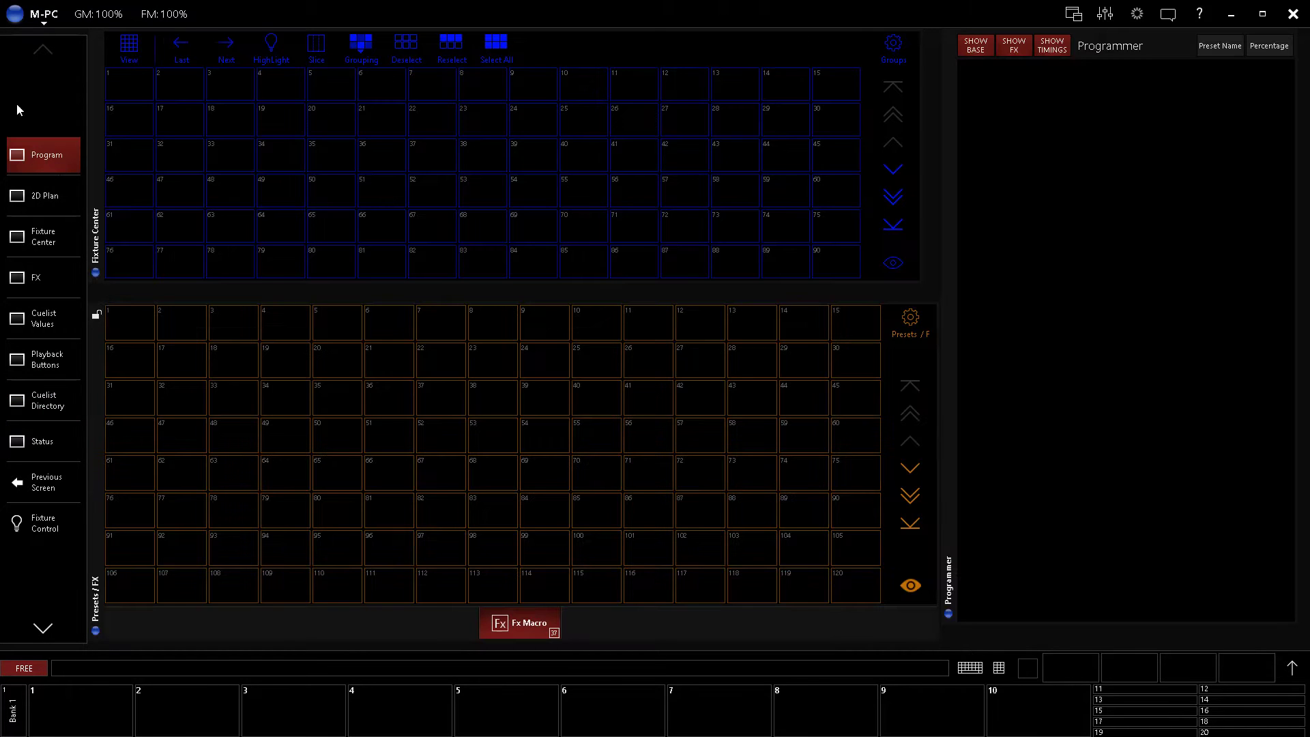
- Load the screen layout file "M-PC View 2016 - 1920 x 1080.MaxxyzSettings" from the Samples Layouts folder
{"action": "left_click", "coordinate": [41, 15]}
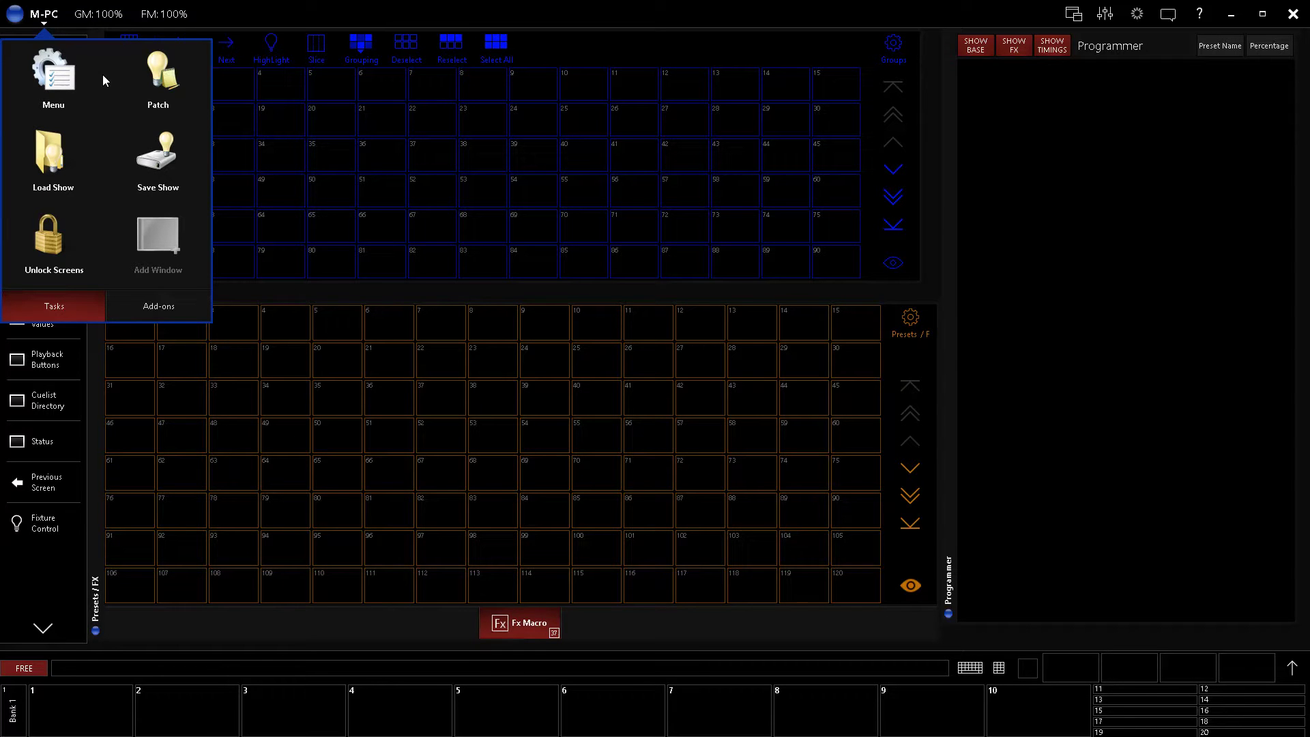
{"action": "left_click", "coordinate": [51, 76]}
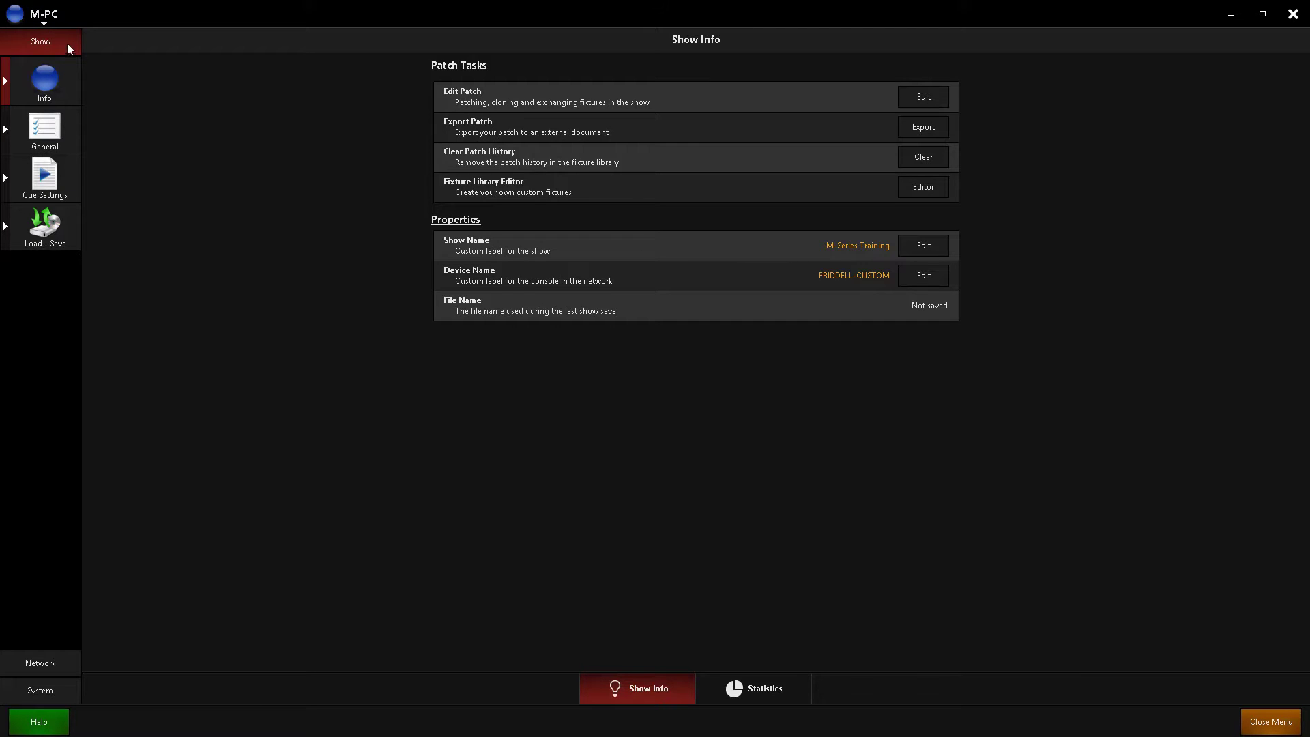
{"action": "left_click", "coordinate": [39, 235]}
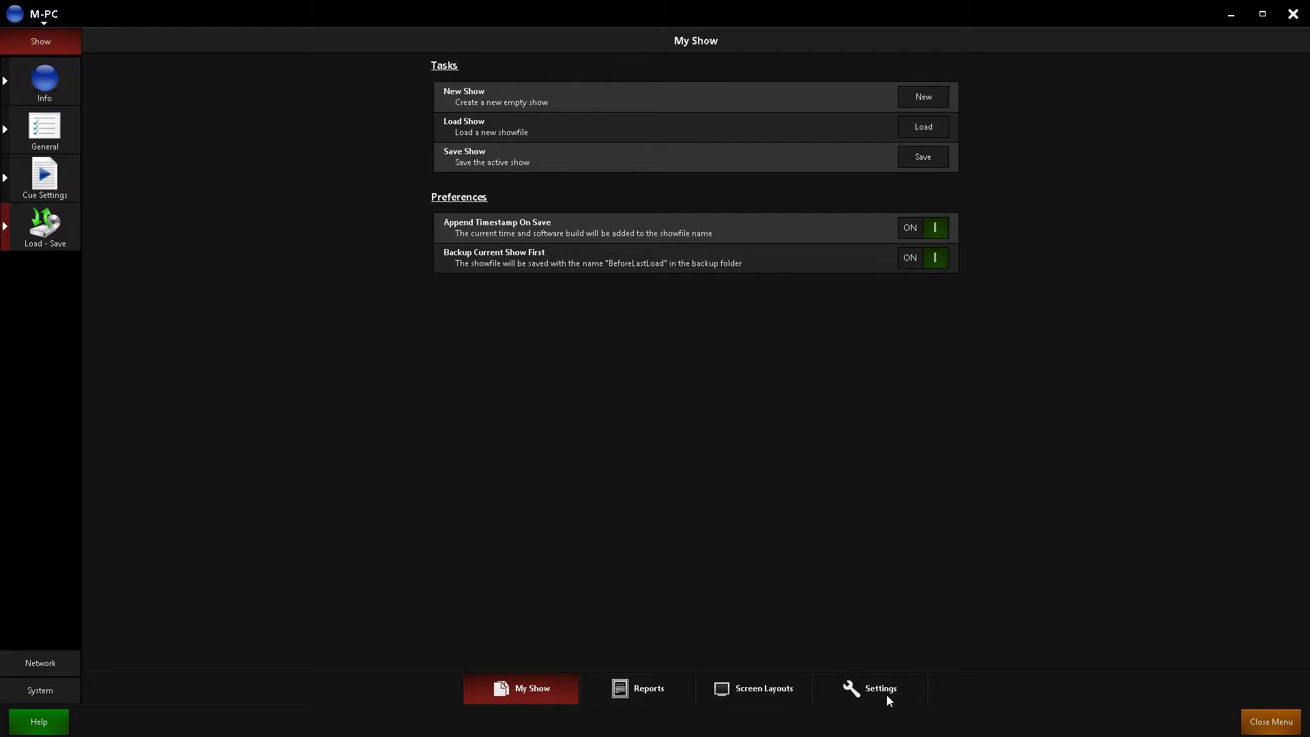
{"action": "left_click", "coordinate": [774, 690]}
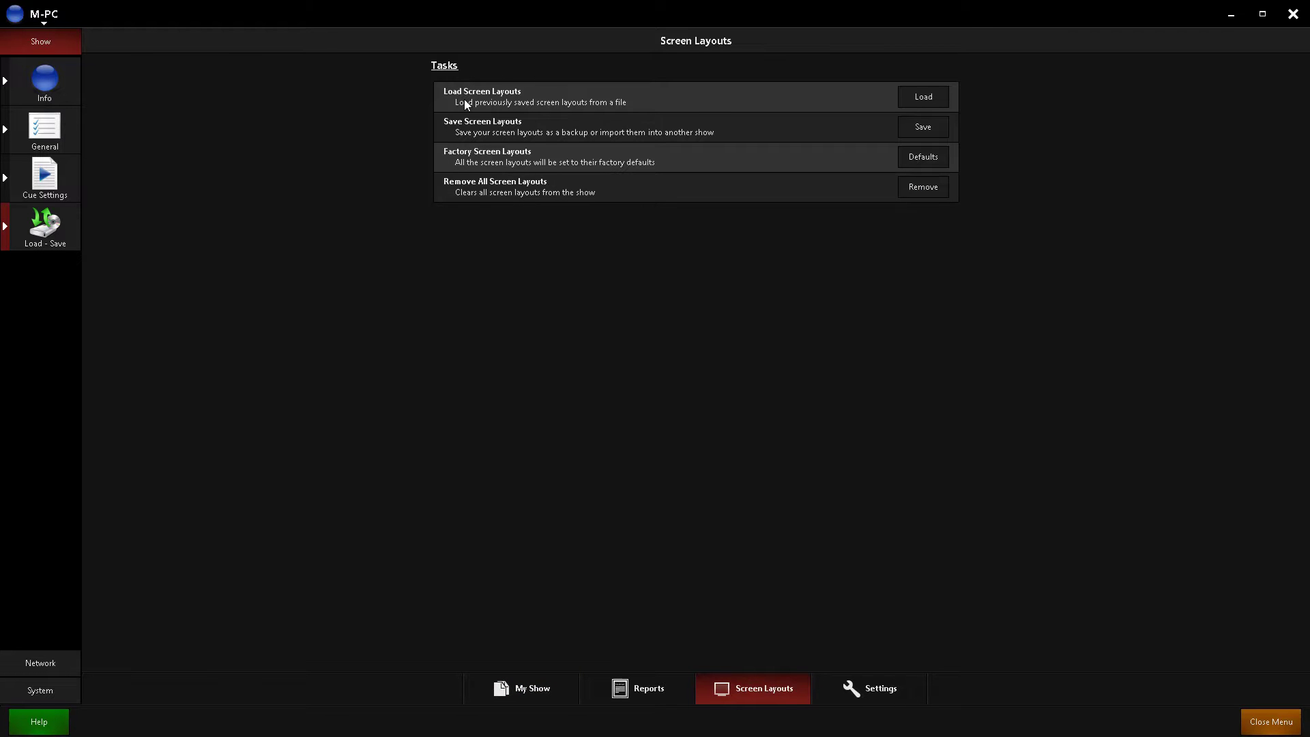
{"action": "left_click", "coordinate": [923, 97]}
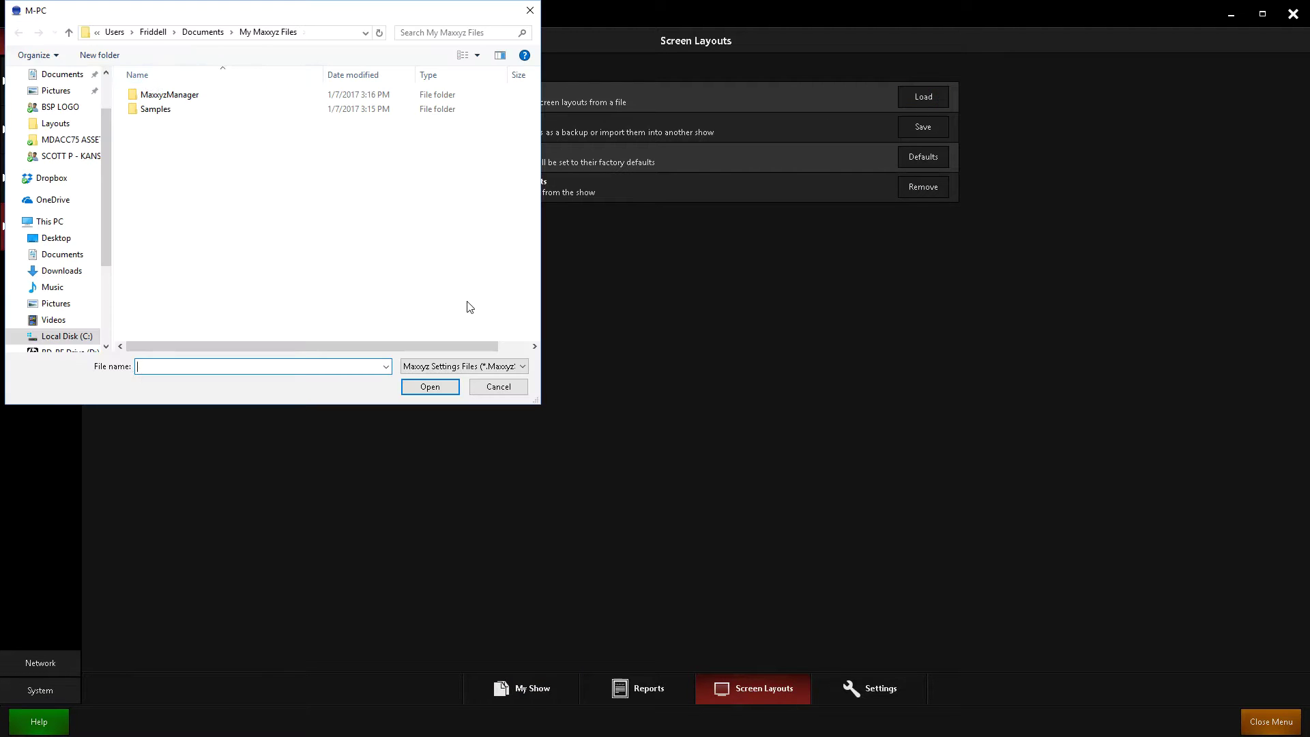
{"action": "double_click", "coordinate": [145, 110]}
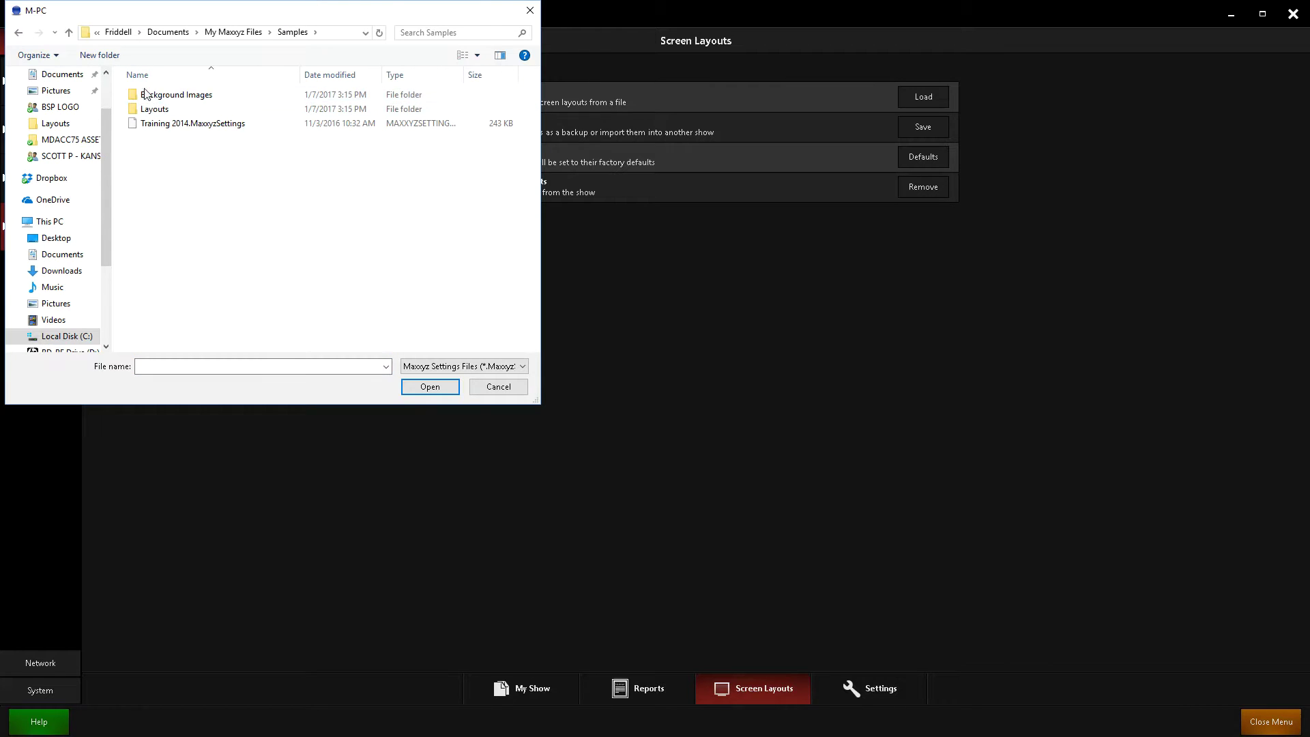
{"action": "double_click", "coordinate": [149, 111]}
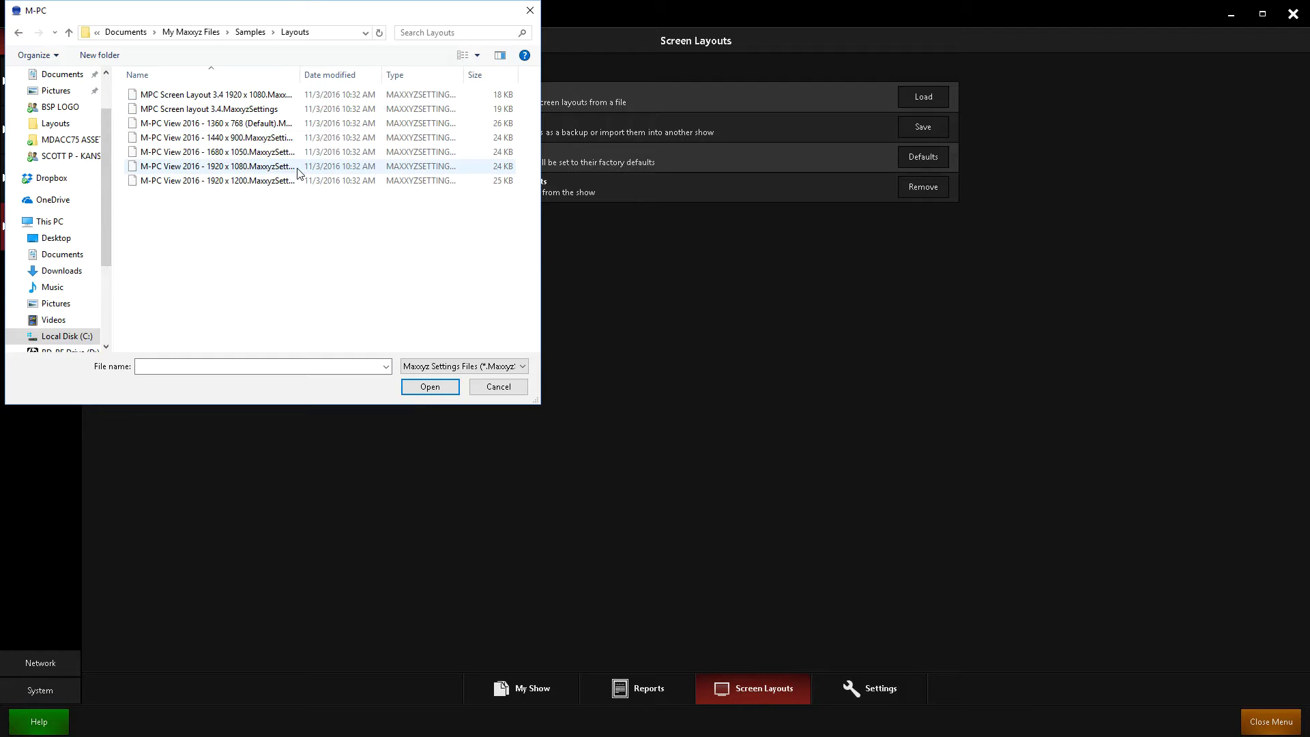
{"action": "left_click", "coordinate": [218, 167]}
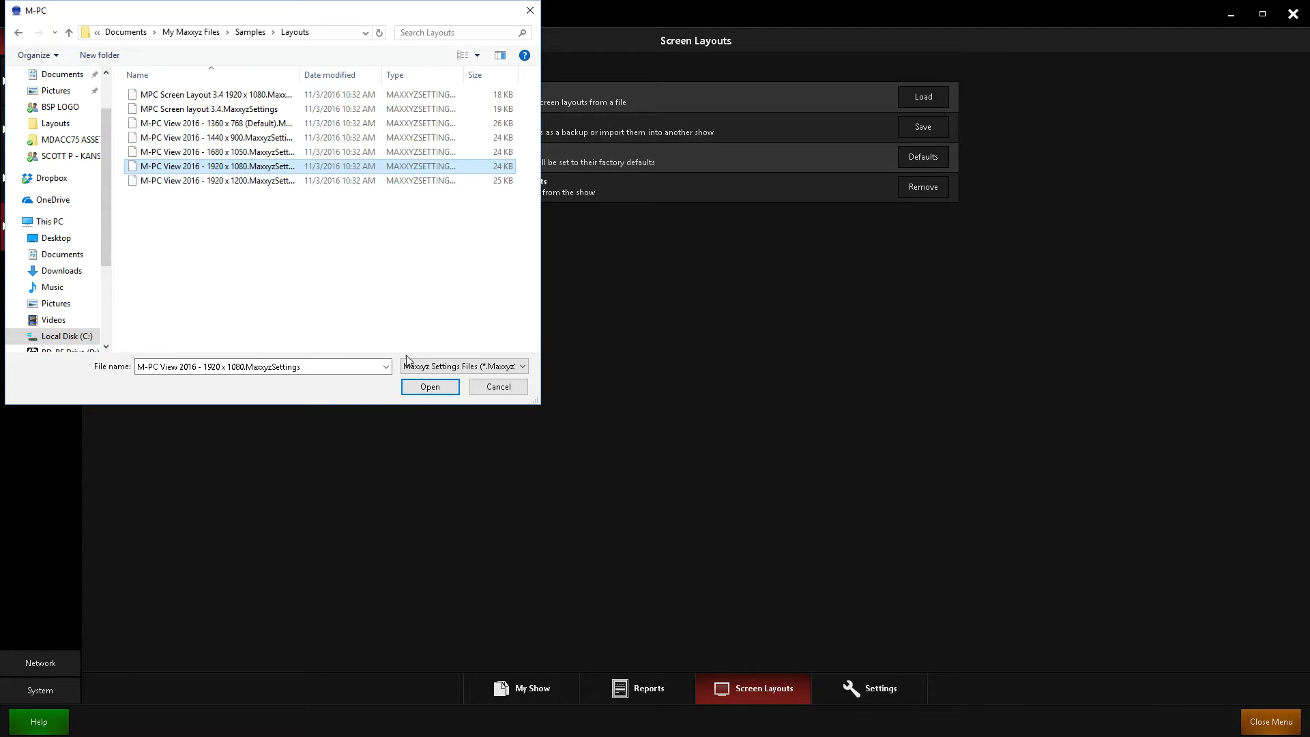
{"action": "left_click", "coordinate": [435, 386]}
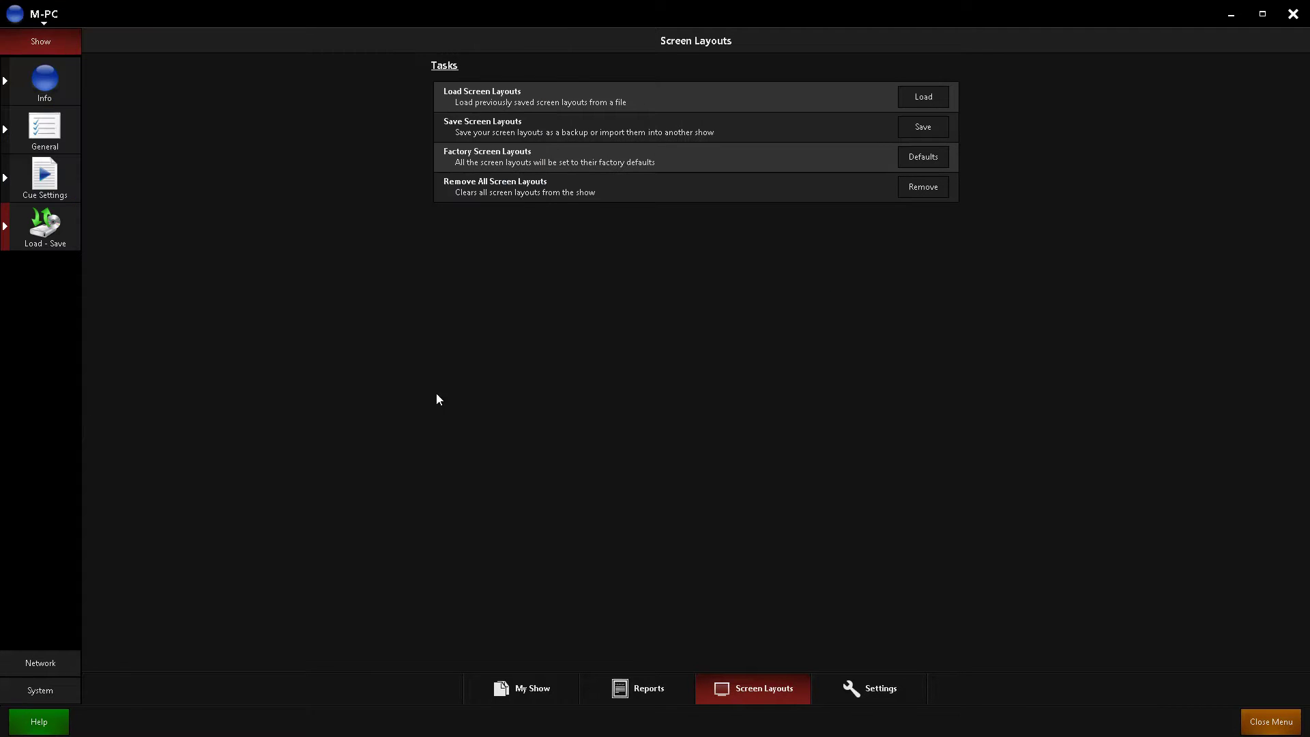
{"action": "left_click", "coordinate": [1283, 724]}
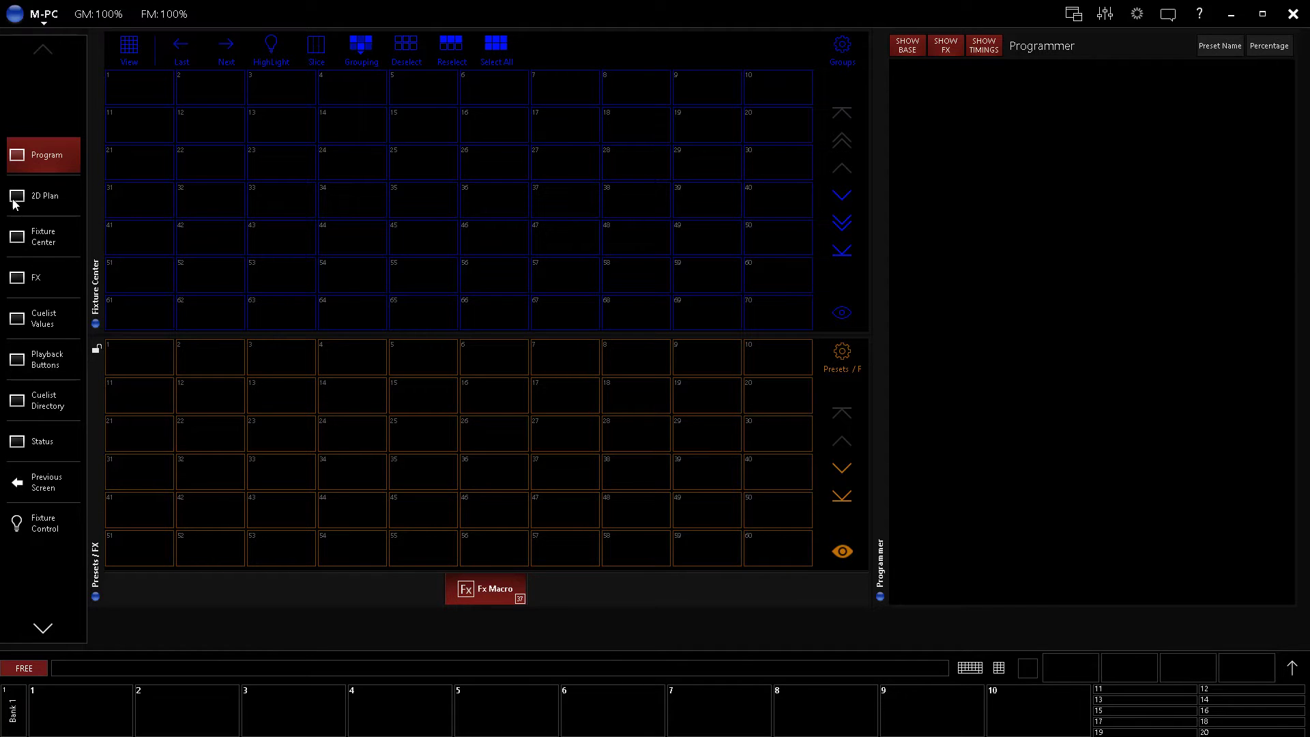
- Review the loaded layouts of the 2D Plan, Fixture Center, FX, cuelist and playback screens, ending on the Program screen
{"action": "left_click", "coordinate": [60, 198]}
{"action": "left_click", "coordinate": [48, 255]}
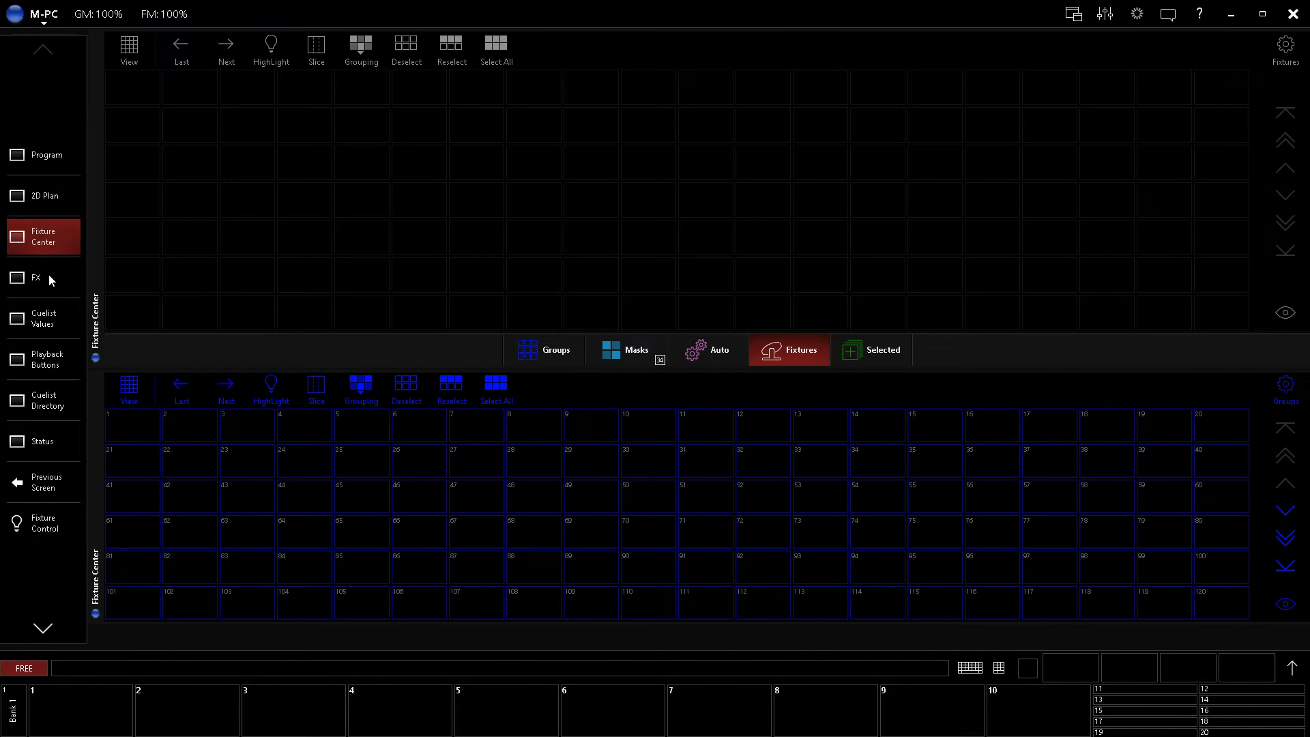
{"action": "left_click", "coordinate": [48, 275]}
{"action": "left_click", "coordinate": [47, 324]}
{"action": "left_click", "coordinate": [48, 372]}
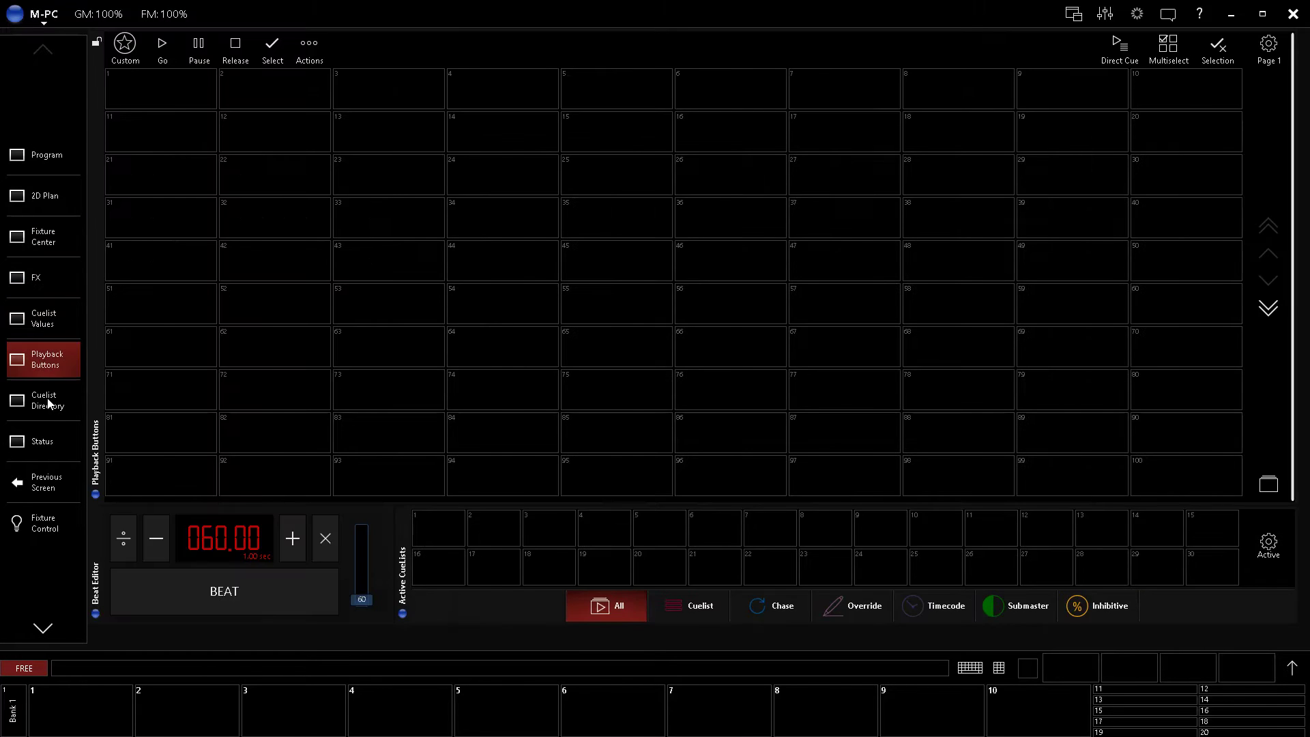
{"action": "left_click", "coordinate": [47, 401]}
{"action": "left_click", "coordinate": [30, 155]}
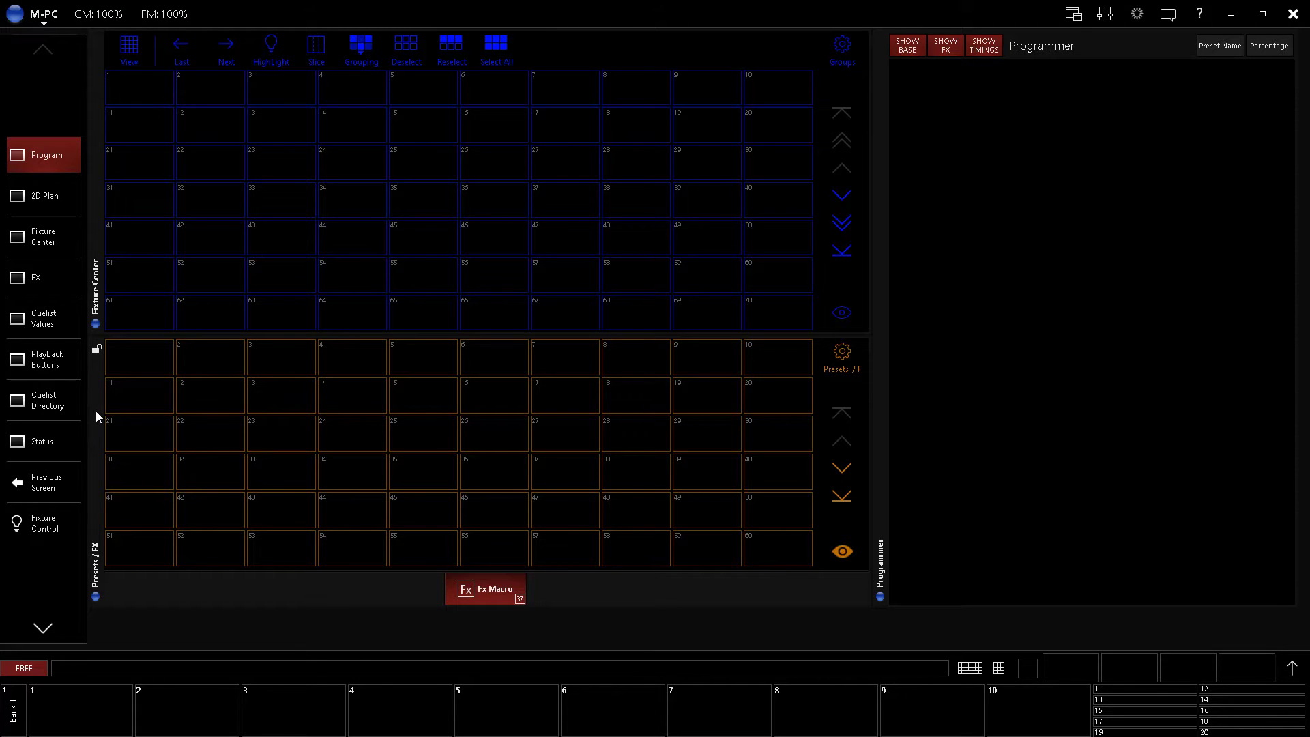
- Unlock the screens and move the Presets / FX window on the Program screen down to the bottom of the workspace
{"action": "left_click", "coordinate": [46, 15]}
{"action": "left_click", "coordinate": [46, 15]}
{"action": "left_click", "coordinate": [39, 20]}
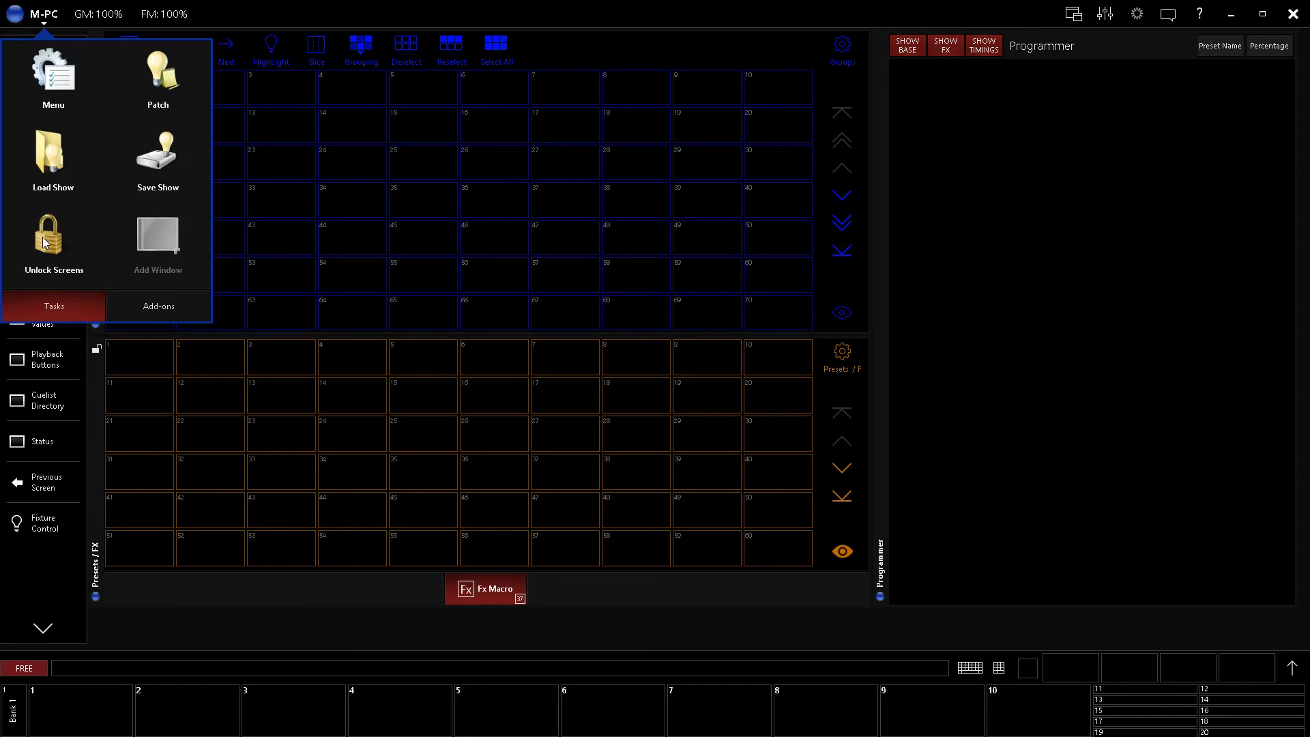
{"action": "left_click", "coordinate": [31, 263]}
{"action": "left_click", "coordinate": [375, 281]}
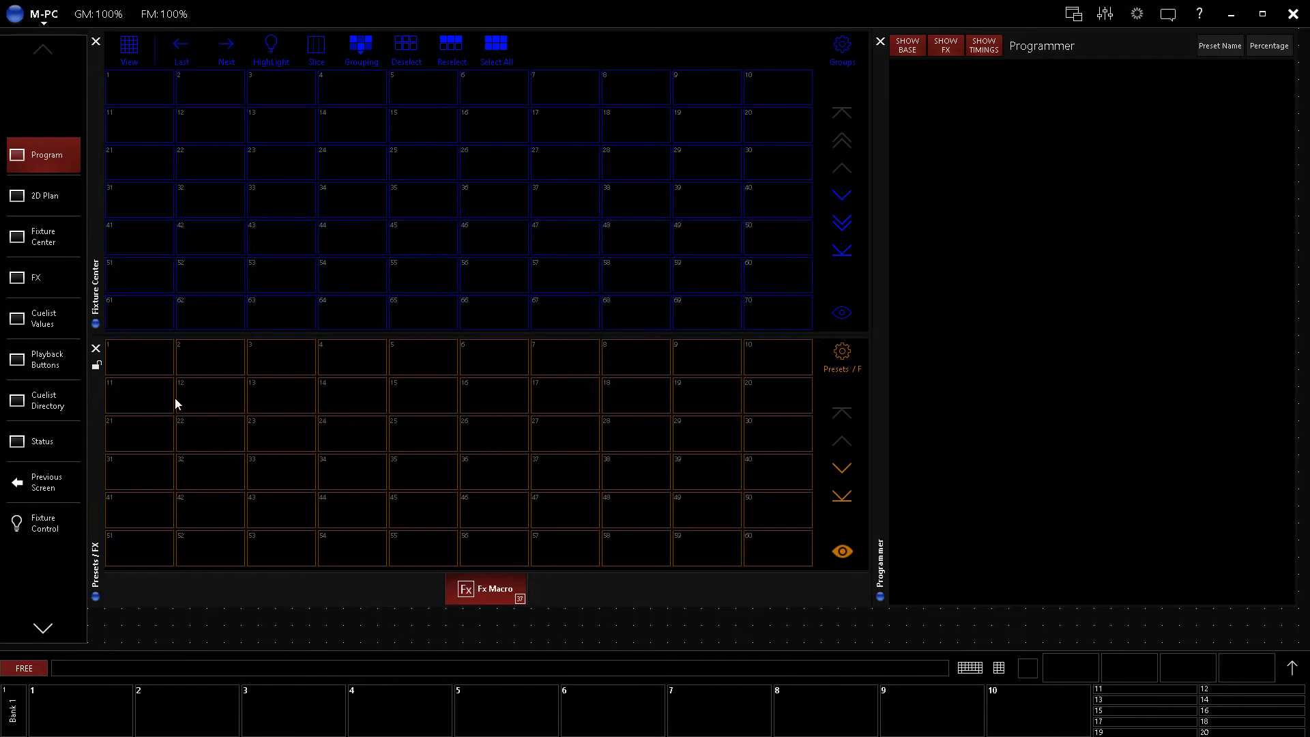
{"action": "left_click_drag", "start_coordinate": [95, 424], "coordinate": [96, 460]}
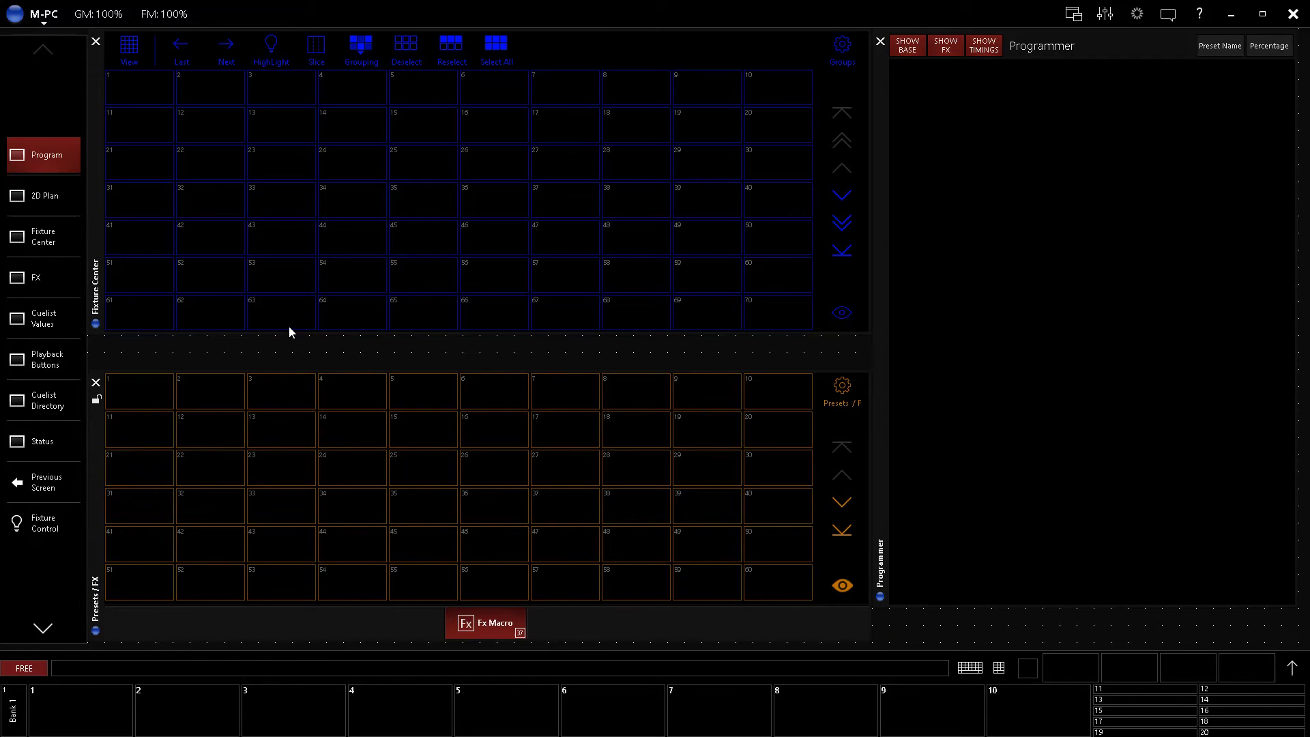
- Turn on the Filter option in the settings of the Program screen's Fixture Center window
{"action": "left_click", "coordinate": [844, 46]}
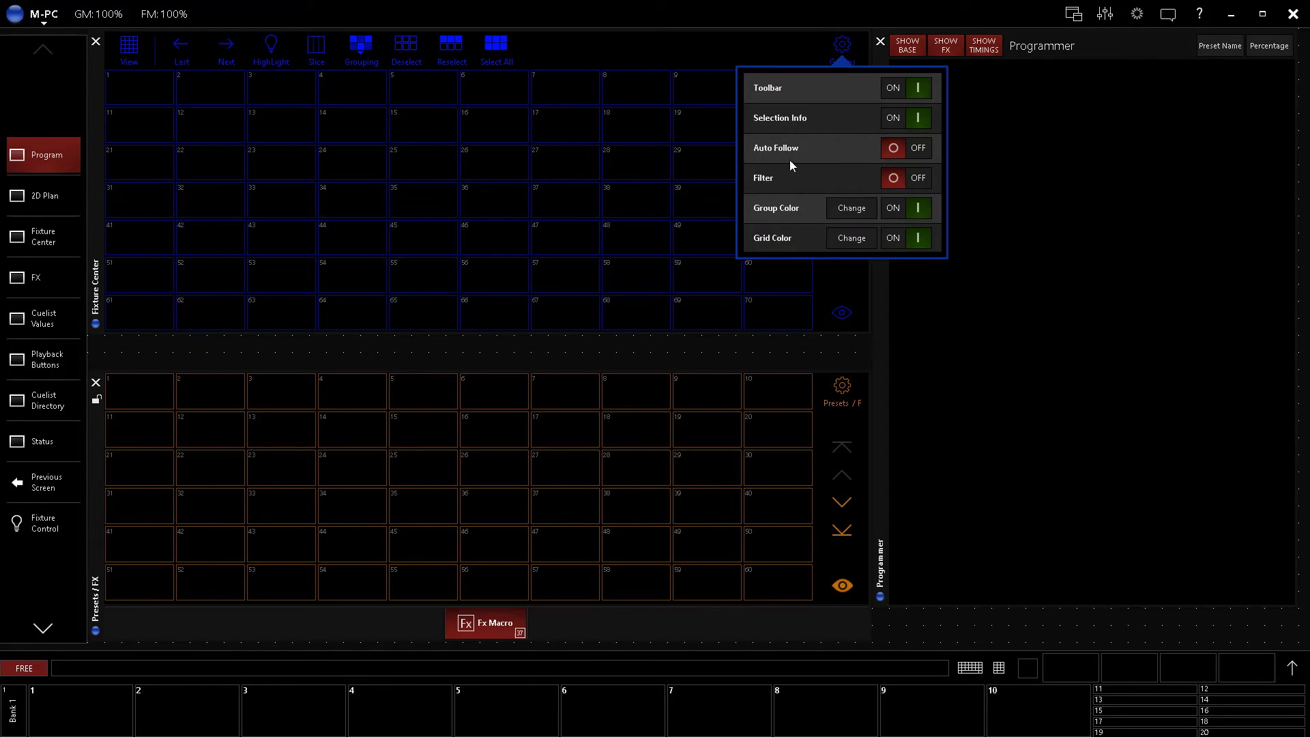
{"action": "left_click", "coordinate": [926, 178]}
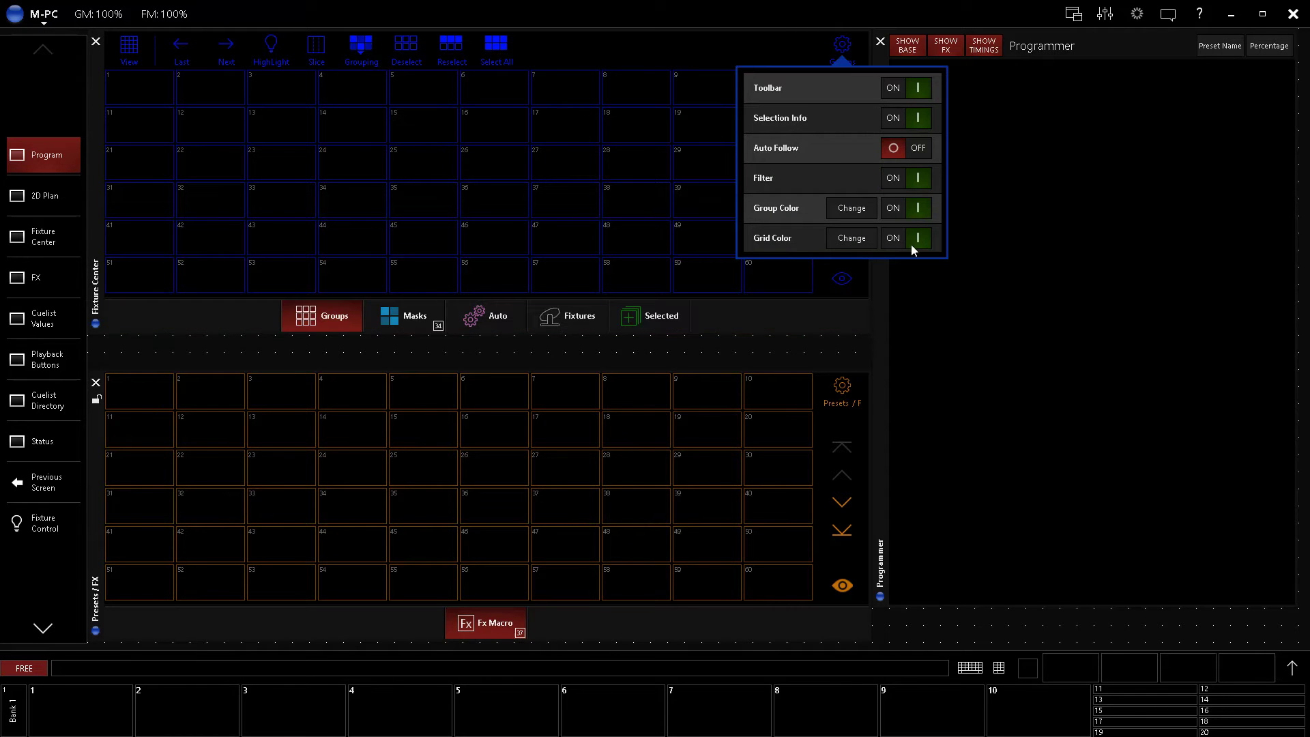
{"action": "left_click", "coordinate": [769, 334]}
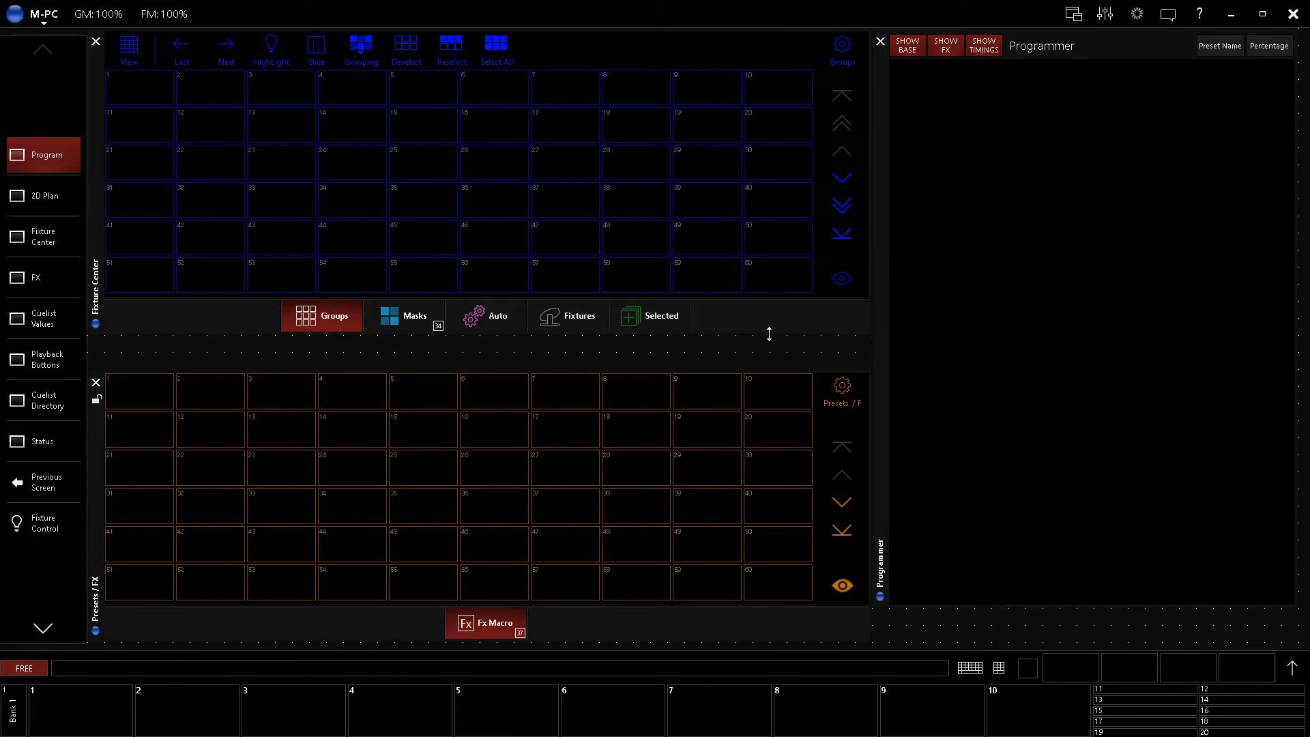
- Extend the Fixture Center window down to the Presets / FX window and the Programmer window down to the workspace's lower edge
{"action": "left_click_drag", "start_coordinate": [769, 334], "coordinate": [789, 369]}
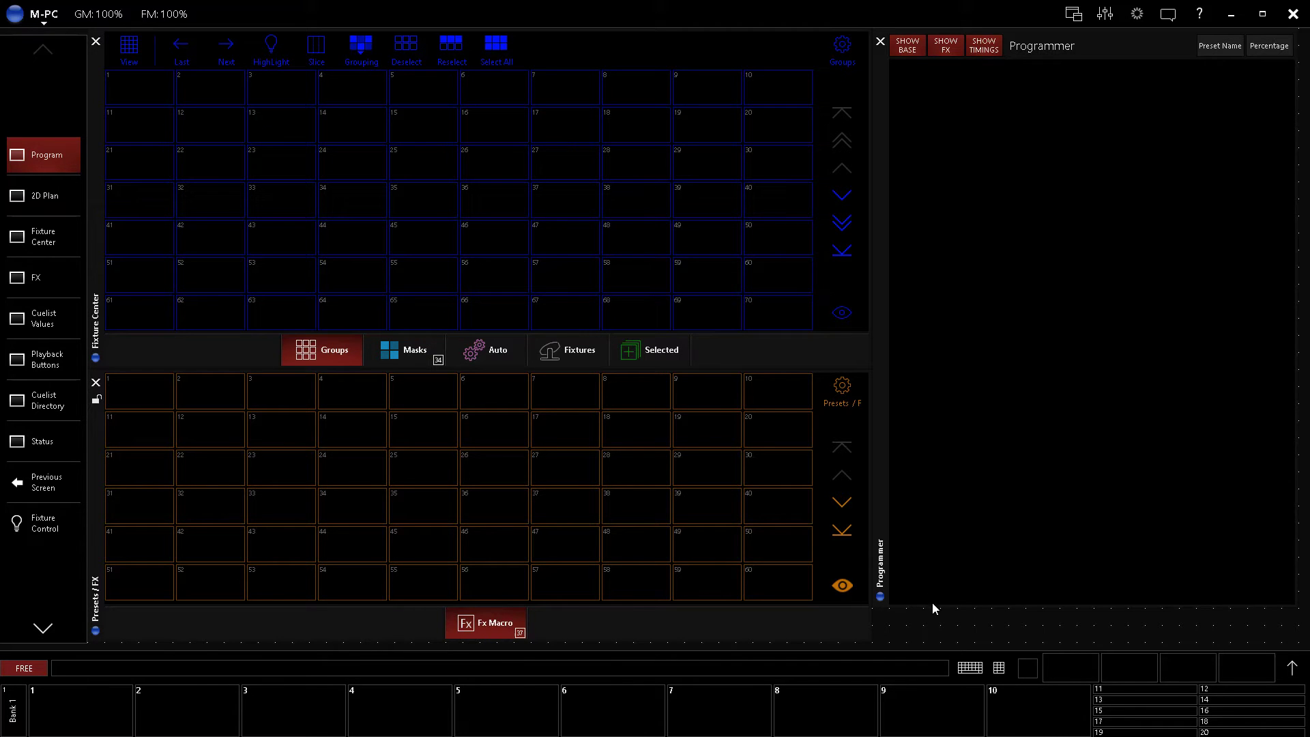
{"action": "left_click_drag", "start_coordinate": [932, 605], "coordinate": [939, 640]}
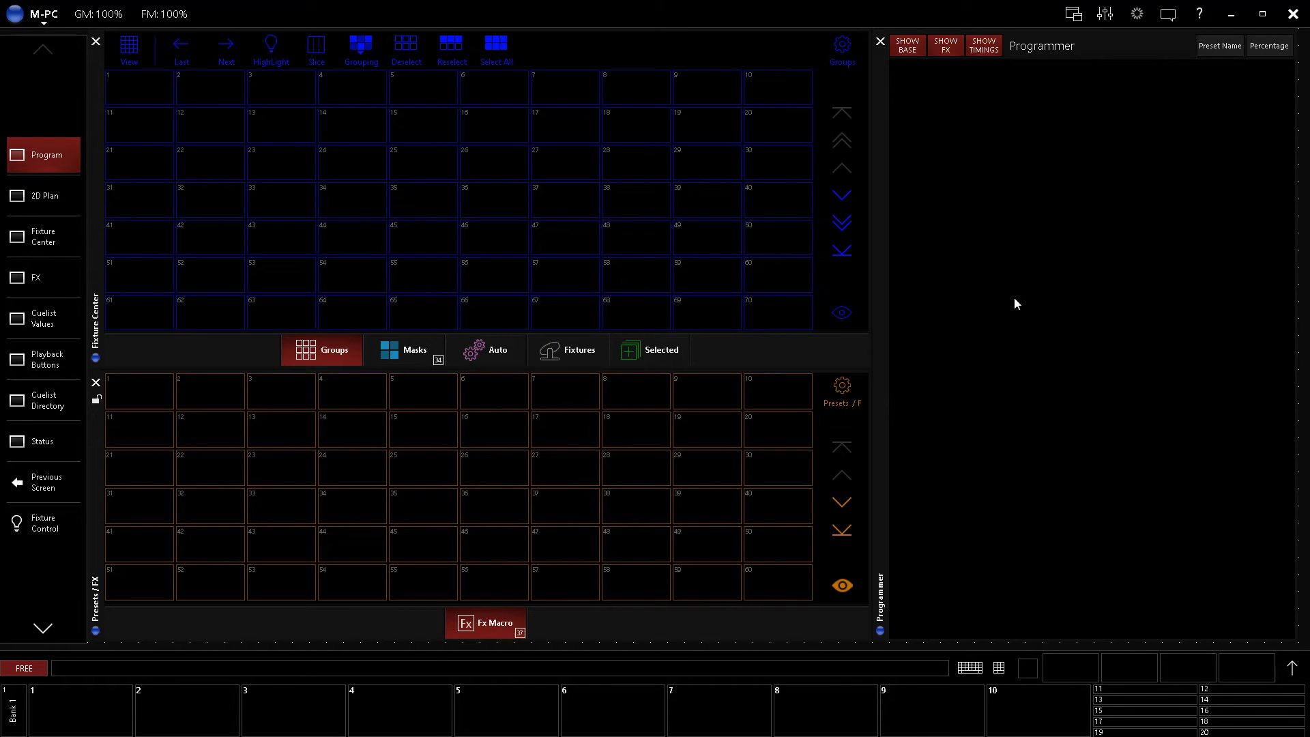
- Record the adjusted layout over the Program screen, keeping the name Program, and lock the screens
{"action": "right_click", "coordinate": [49, 161]}
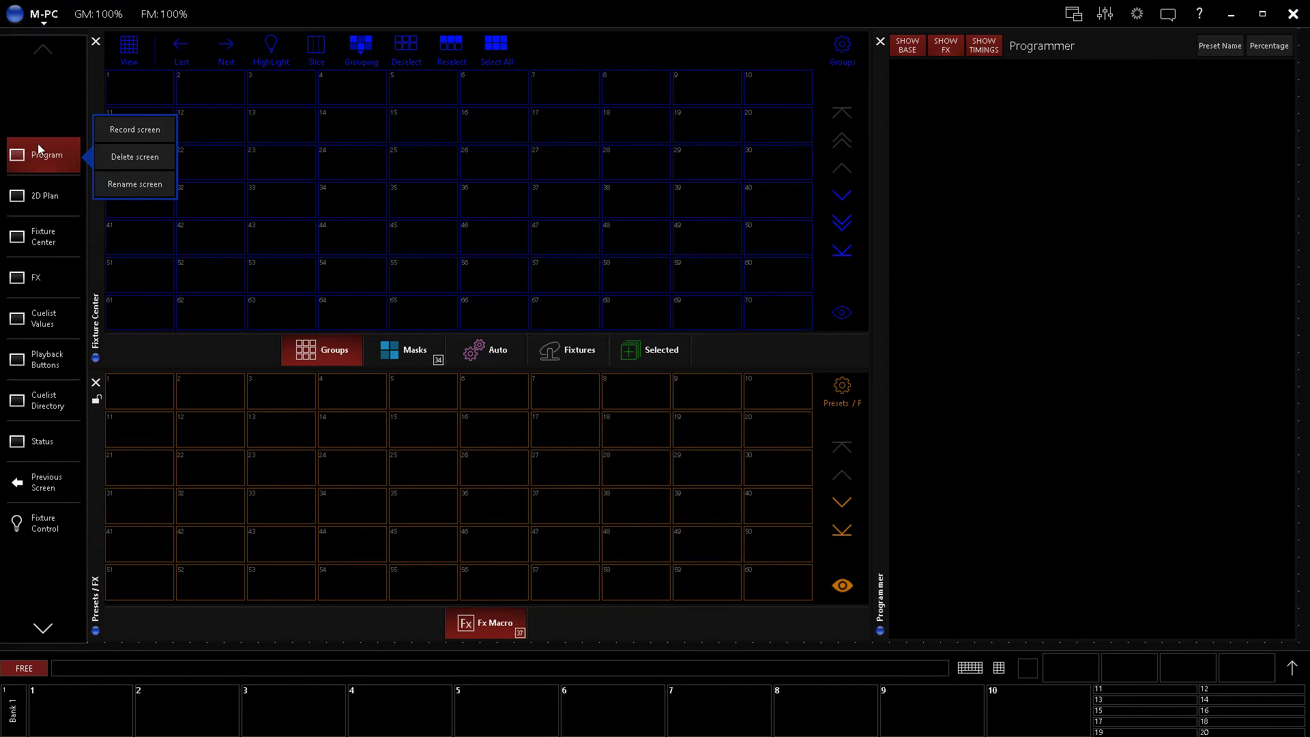
{"action": "left_click", "coordinate": [123, 137]}
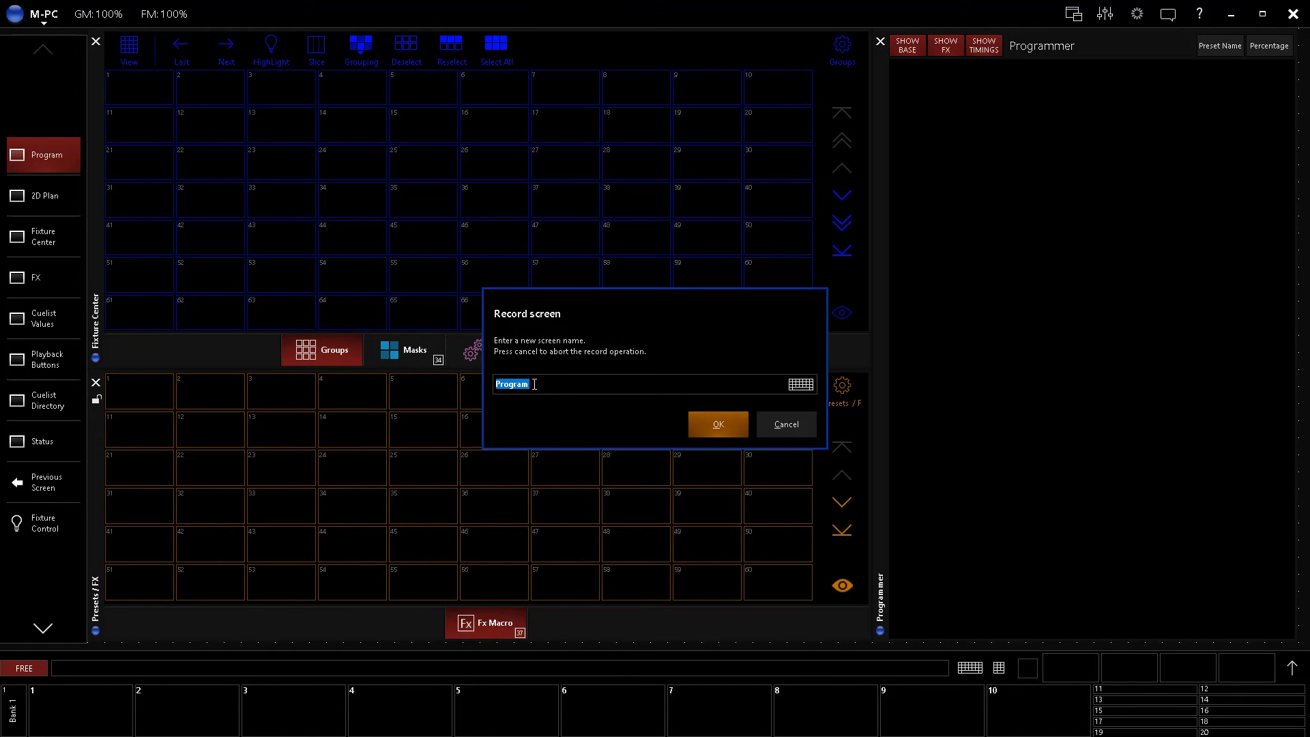
{"action": "left_click", "coordinate": [710, 423]}
{"action": "left_click", "coordinate": [37, 15]}
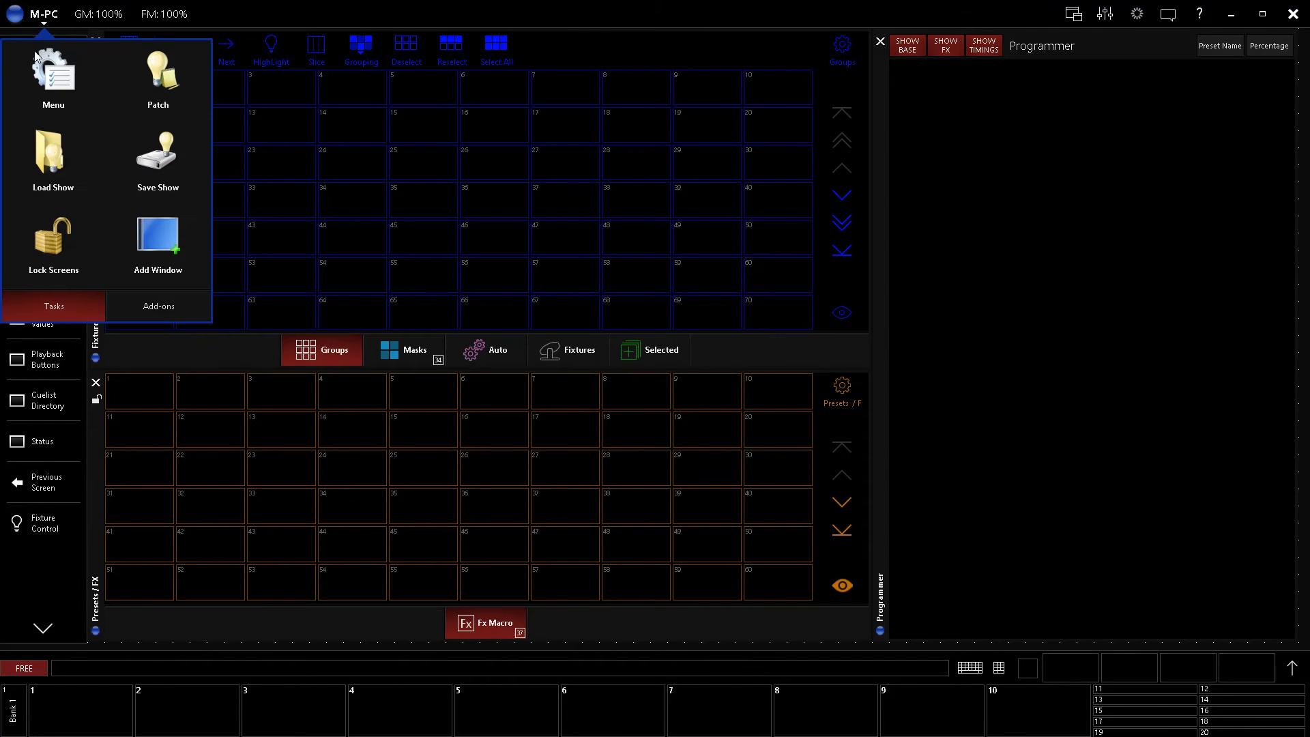
{"action": "left_click", "coordinate": [45, 15]}
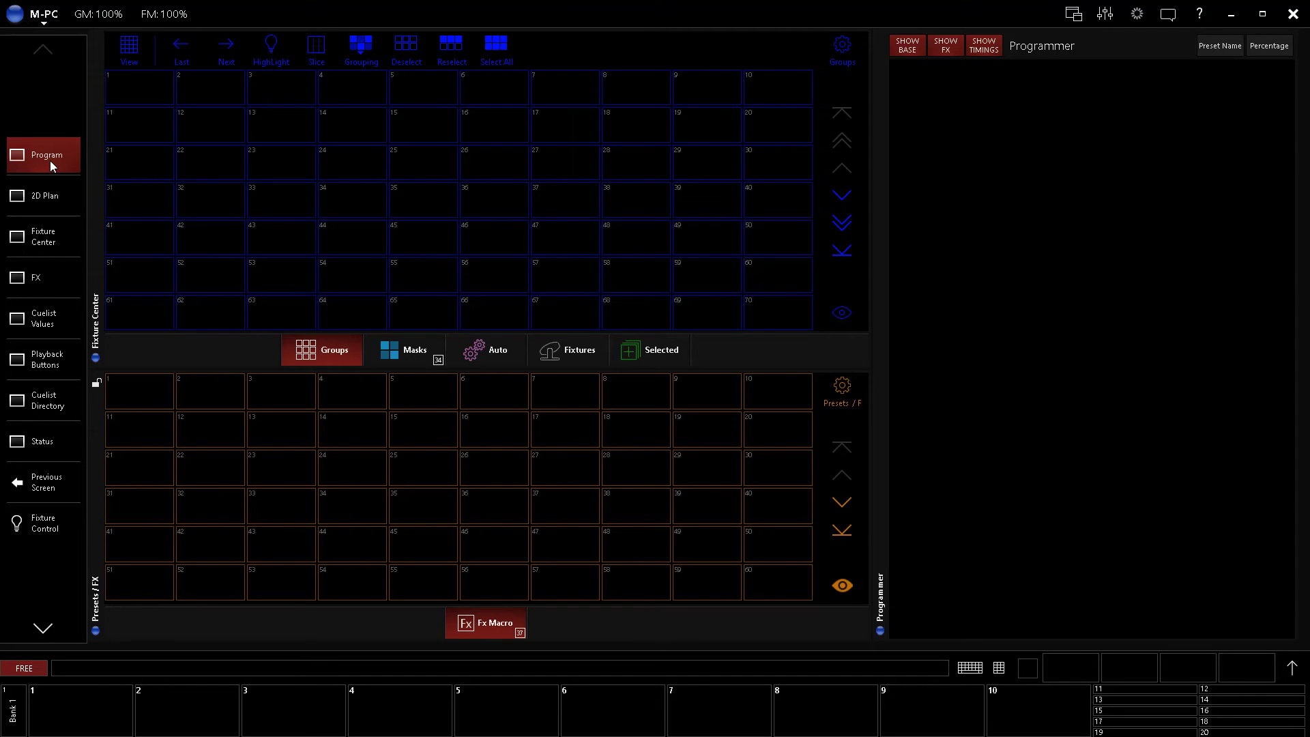
- Check that the recorded Program layout persists by switching among the 2D Plan, Program and Fixture Center screens, ending on 2D Plan
{"action": "left_click", "coordinate": [50, 204]}
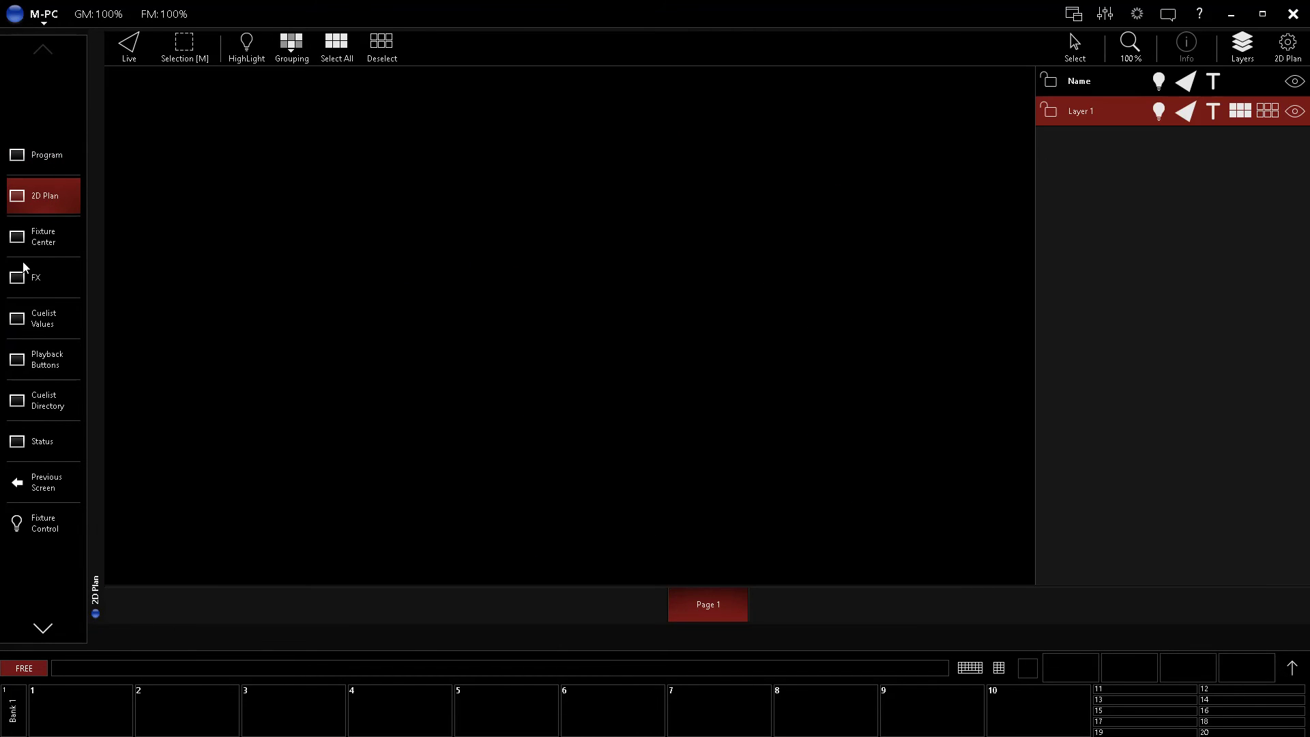
{"action": "left_click", "coordinate": [47, 151]}
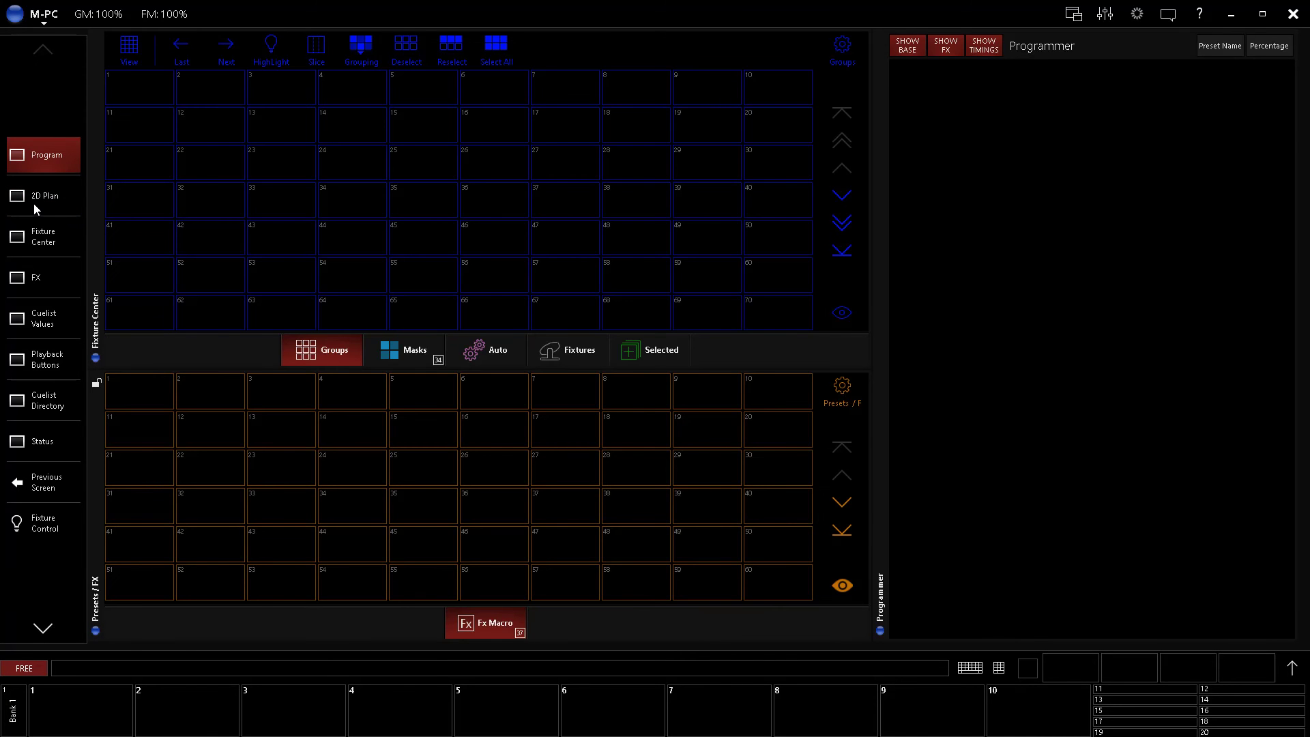
{"action": "left_click", "coordinate": [41, 236]}
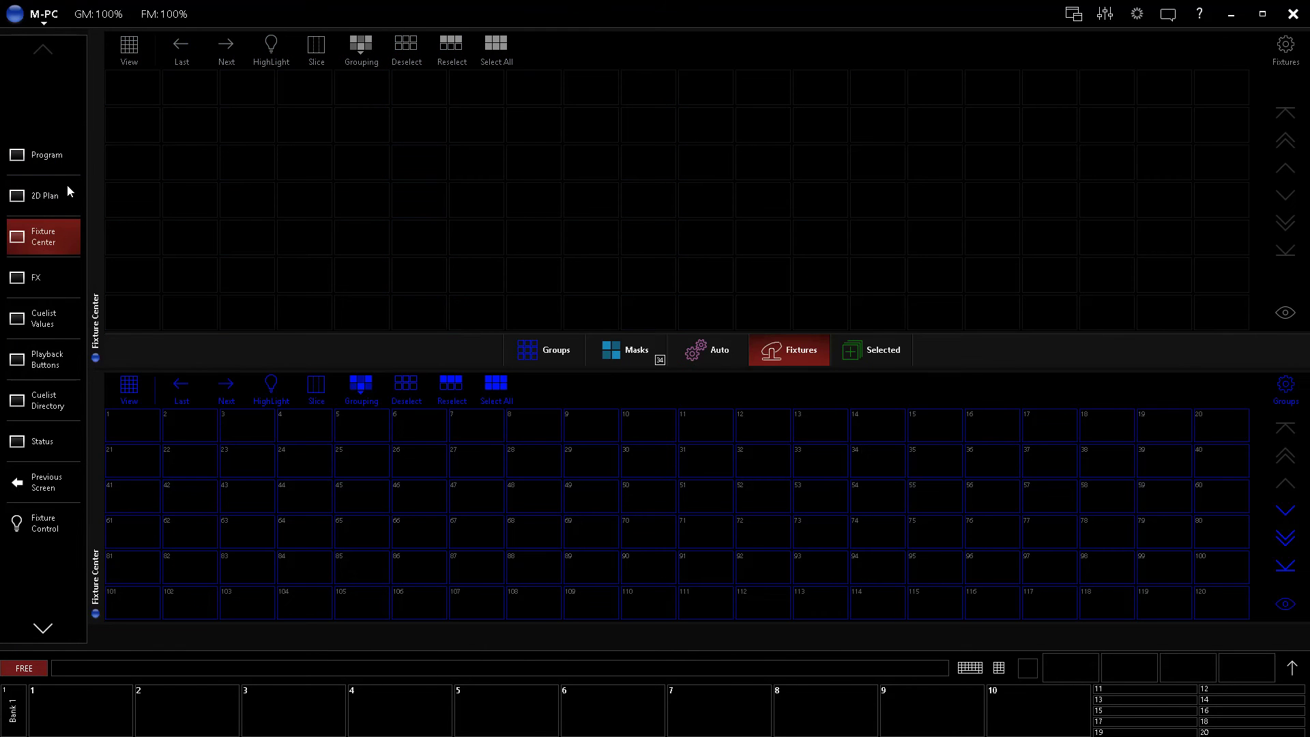
{"action": "left_click", "coordinate": [56, 202]}
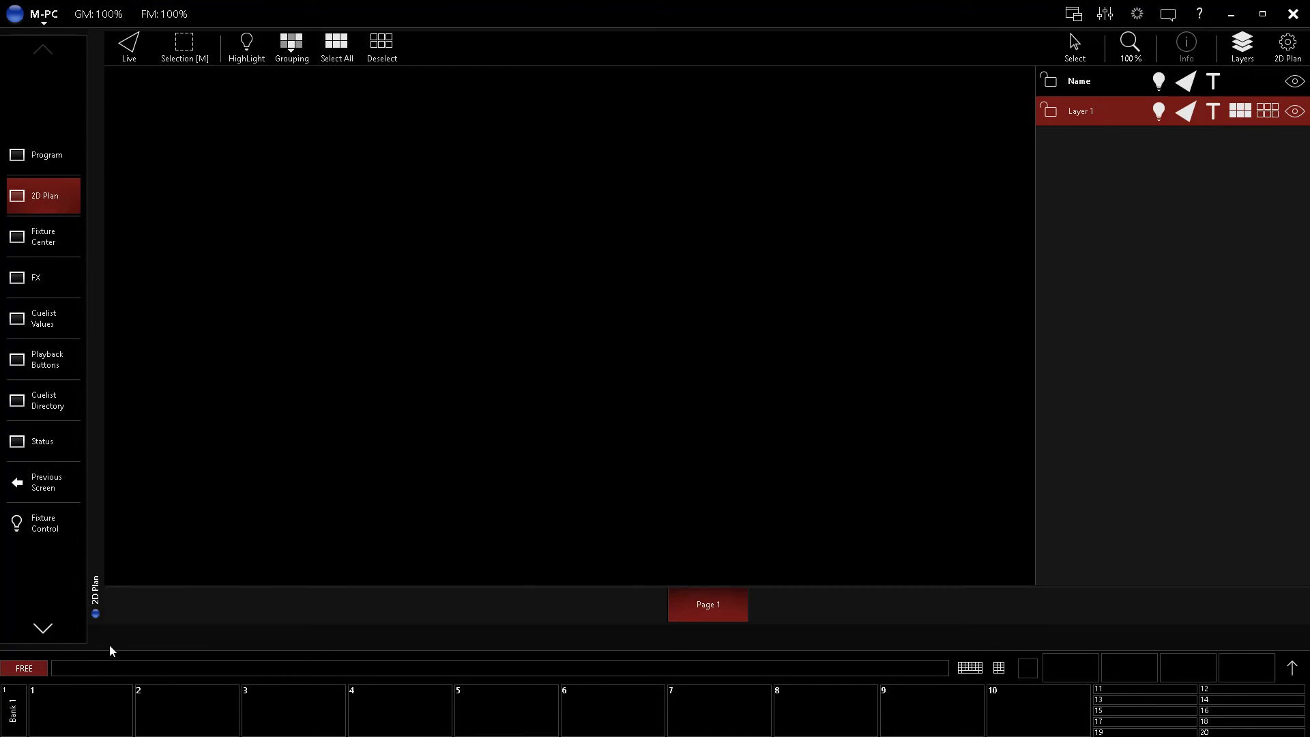
- Unlock the screens, extend the 2D Plan window down to the workspace's lower edge, and lock the screens again without recording
{"action": "left_click", "coordinate": [45, 12]}
{"action": "left_click", "coordinate": [47, 256]}
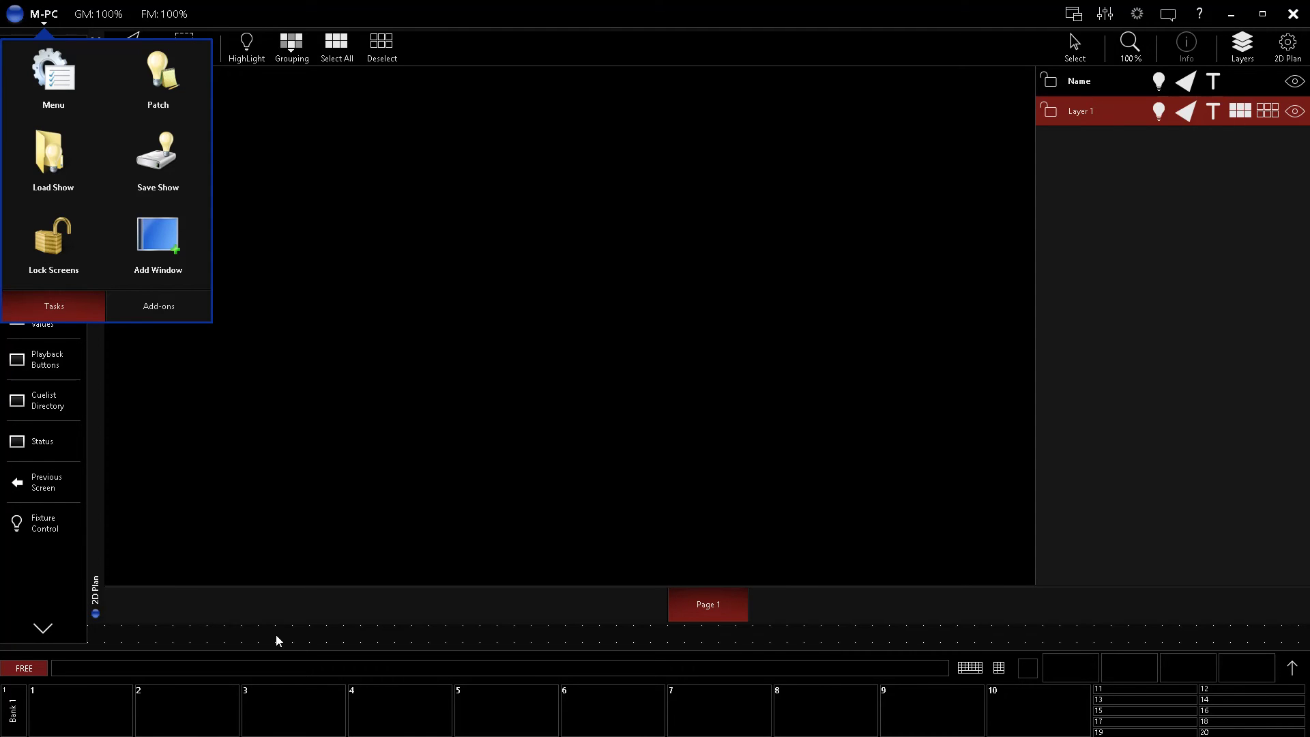
{"action": "left_click", "coordinate": [275, 638]}
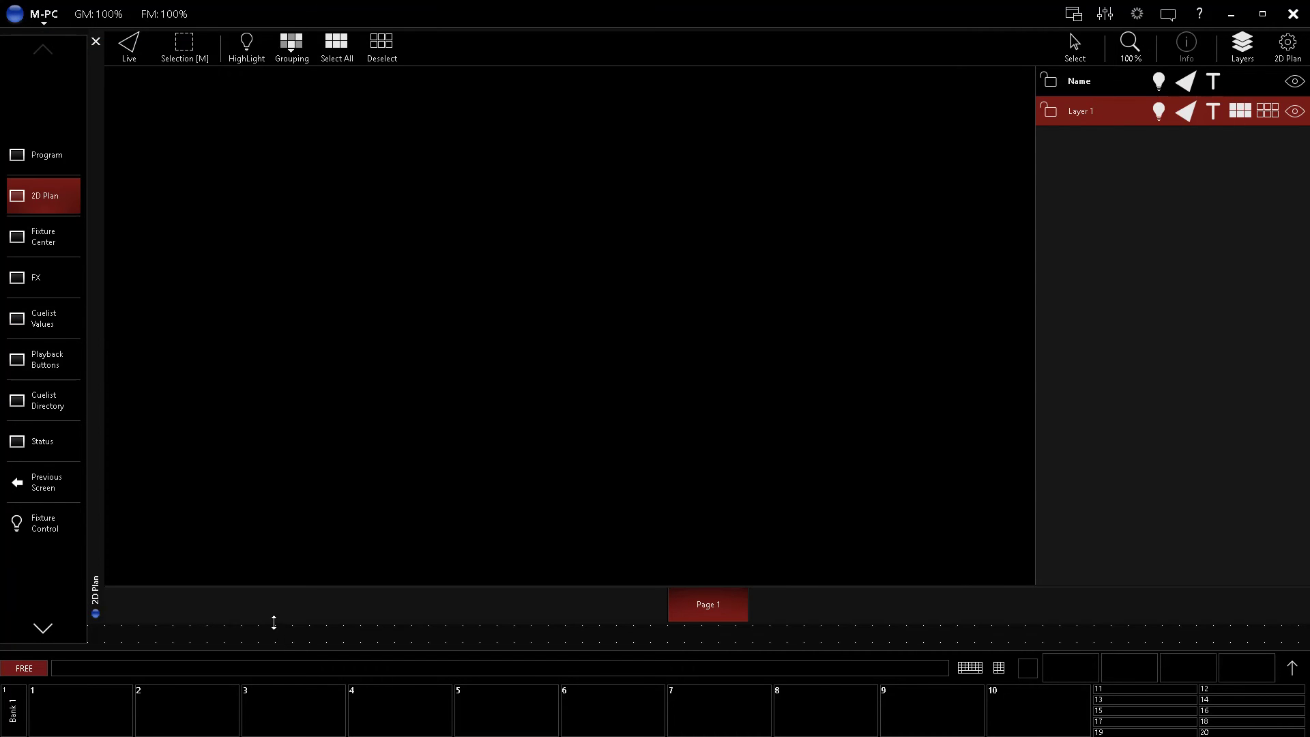
{"action": "left_click_drag", "start_coordinate": [274, 642], "coordinate": [277, 653]}
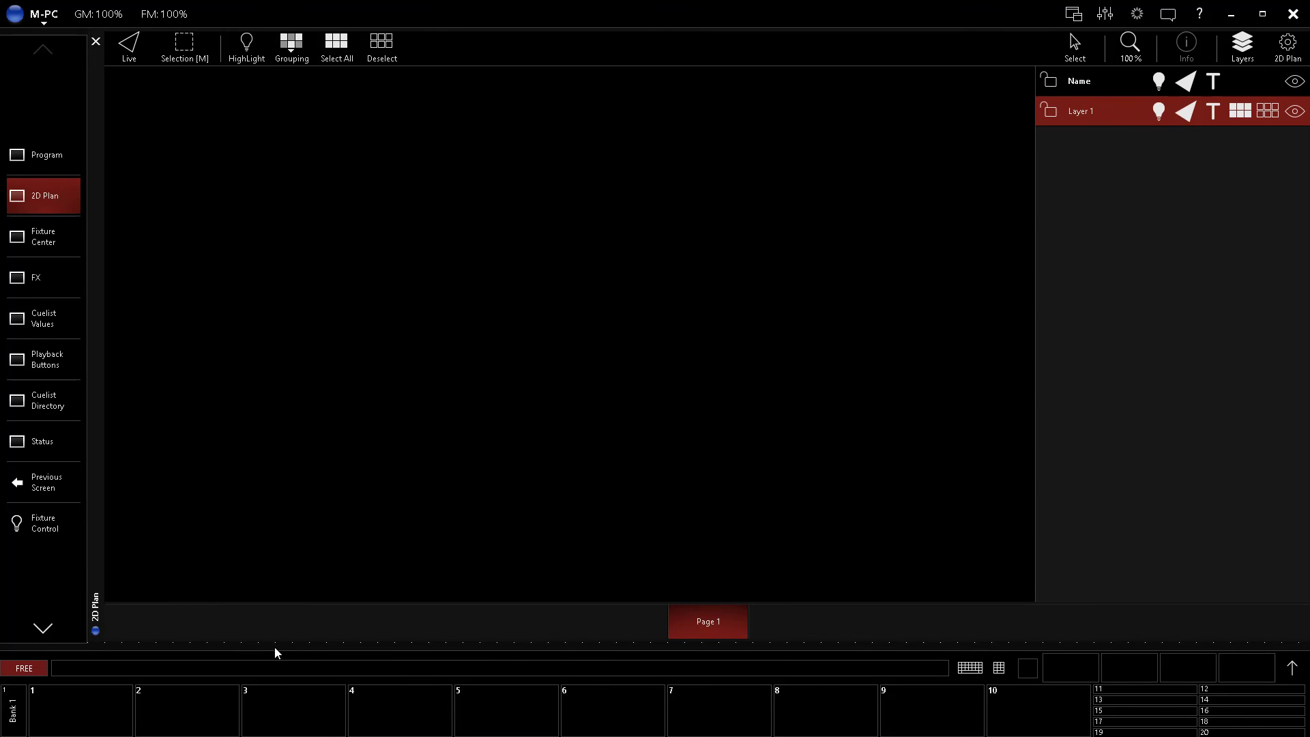
{"action": "left_click", "coordinate": [42, 19]}
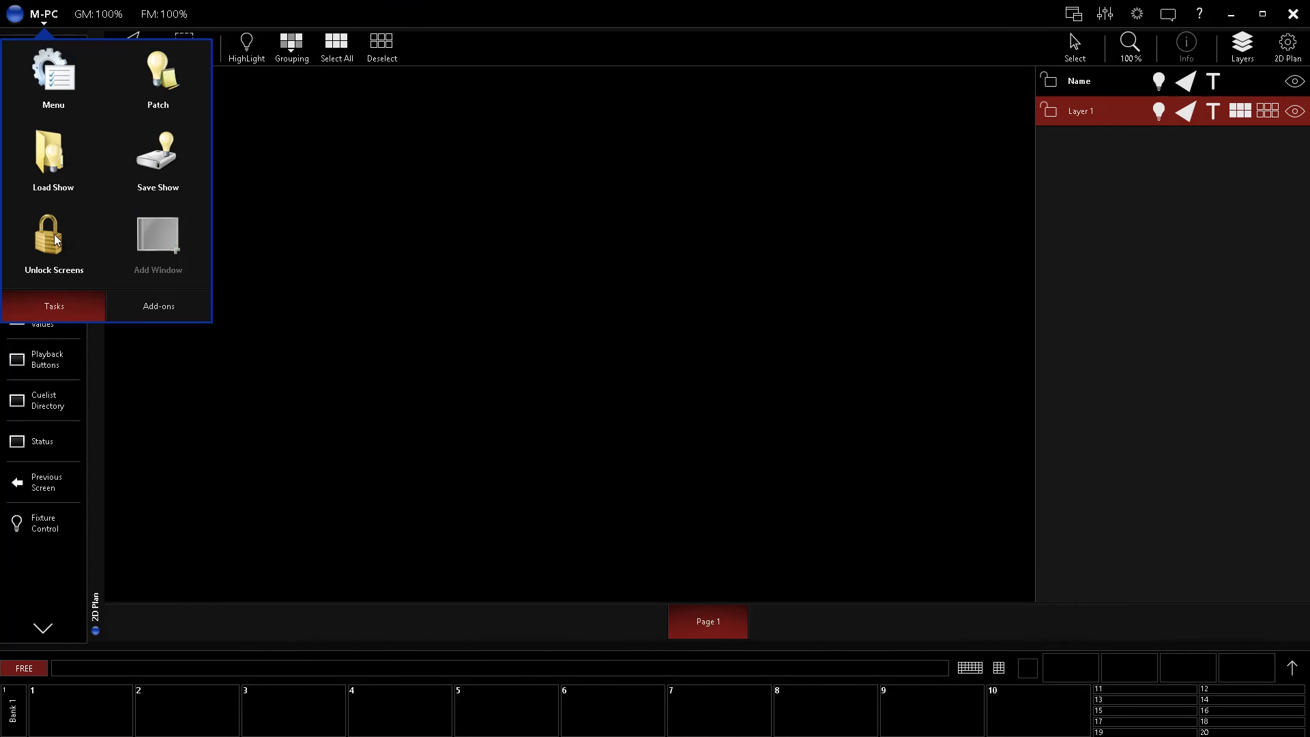
{"action": "left_click", "coordinate": [48, 20]}
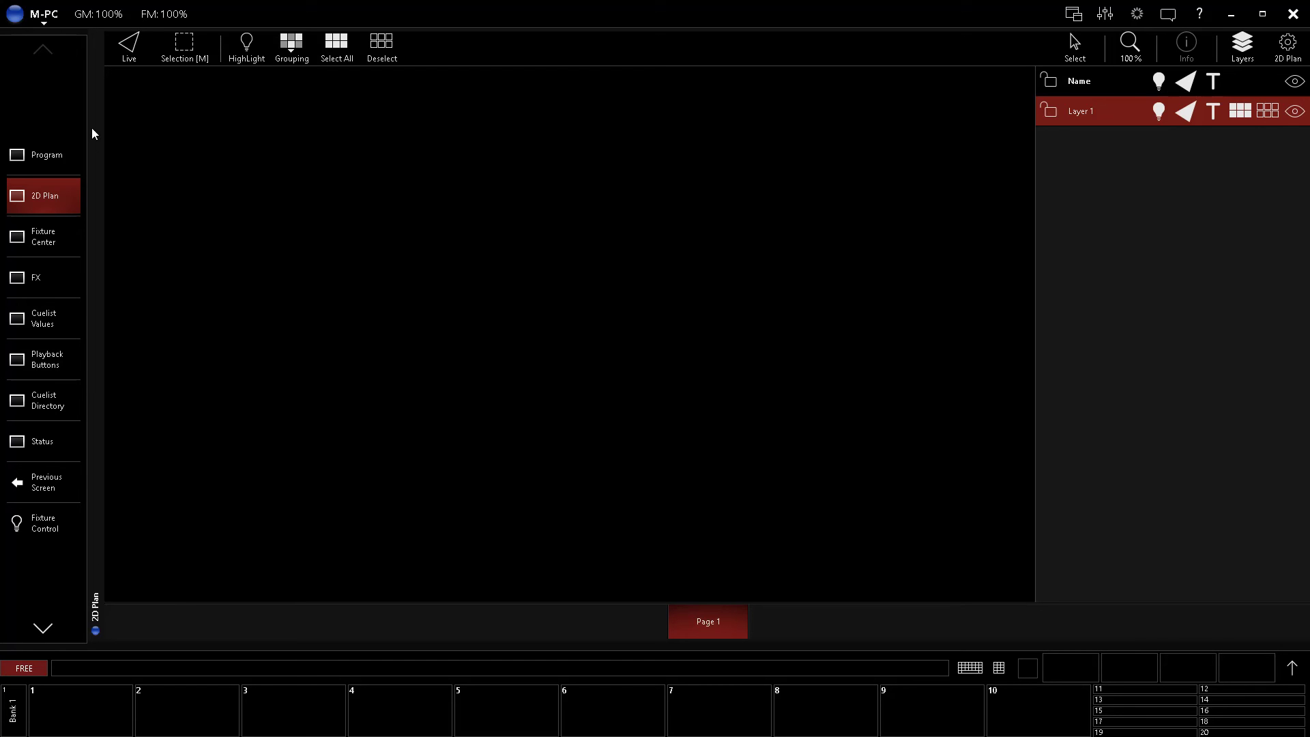
- Check whether the unrecorded 2D Plan resize persists by switching between the Program and 2D Plan screens, ending on Program
{"action": "left_click", "coordinate": [39, 158]}
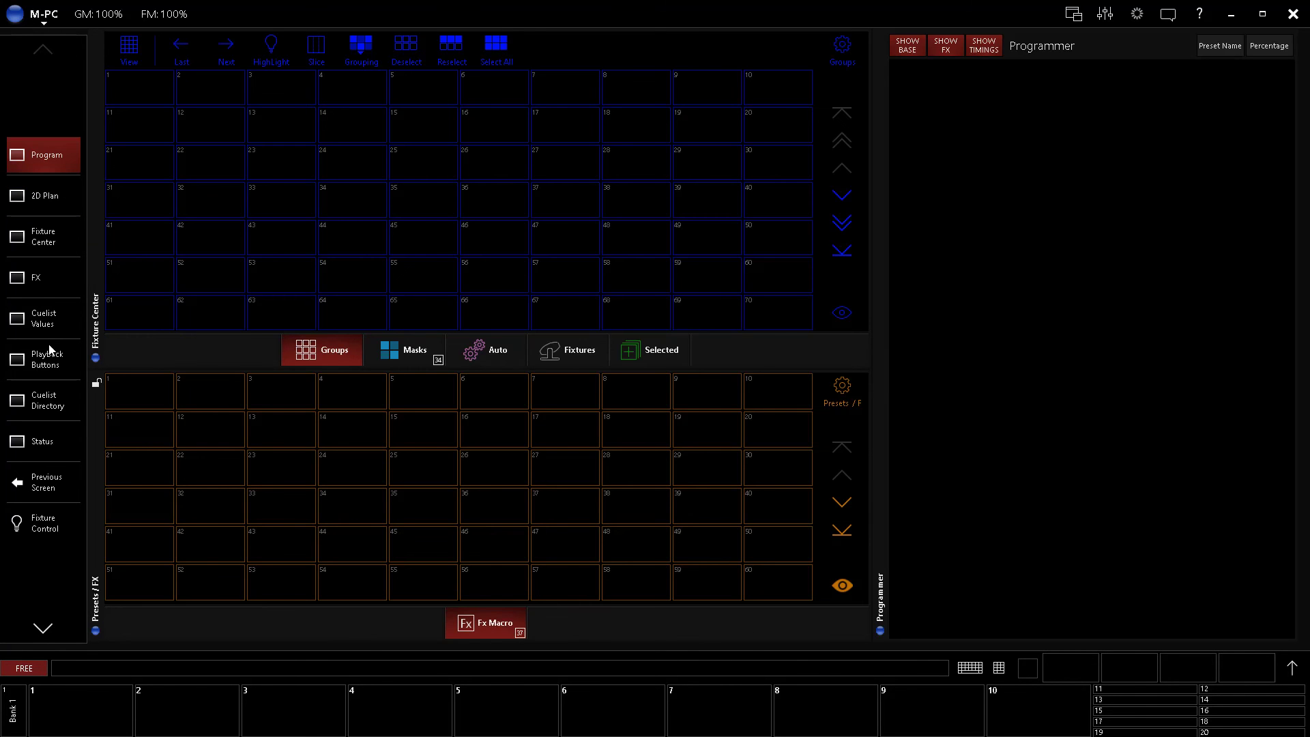
{"action": "left_click", "coordinate": [36, 203]}
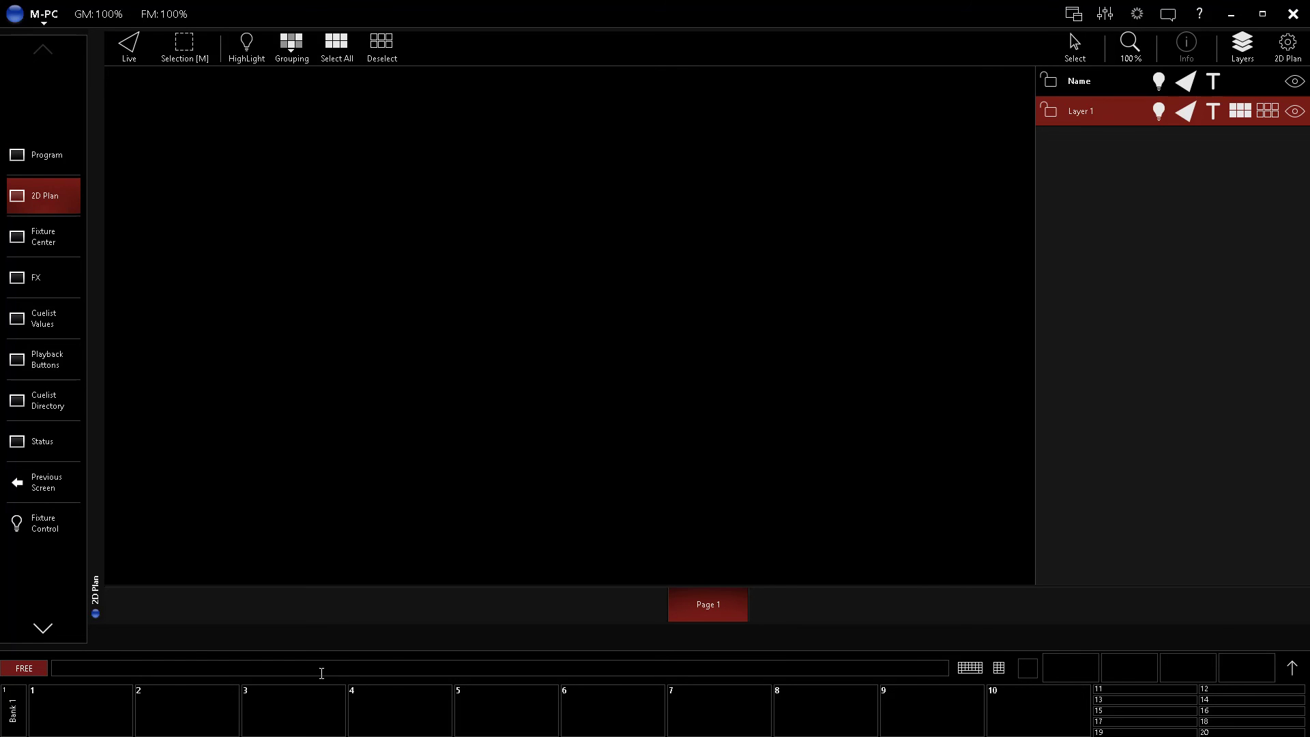
{"action": "left_click", "coordinate": [27, 157]}
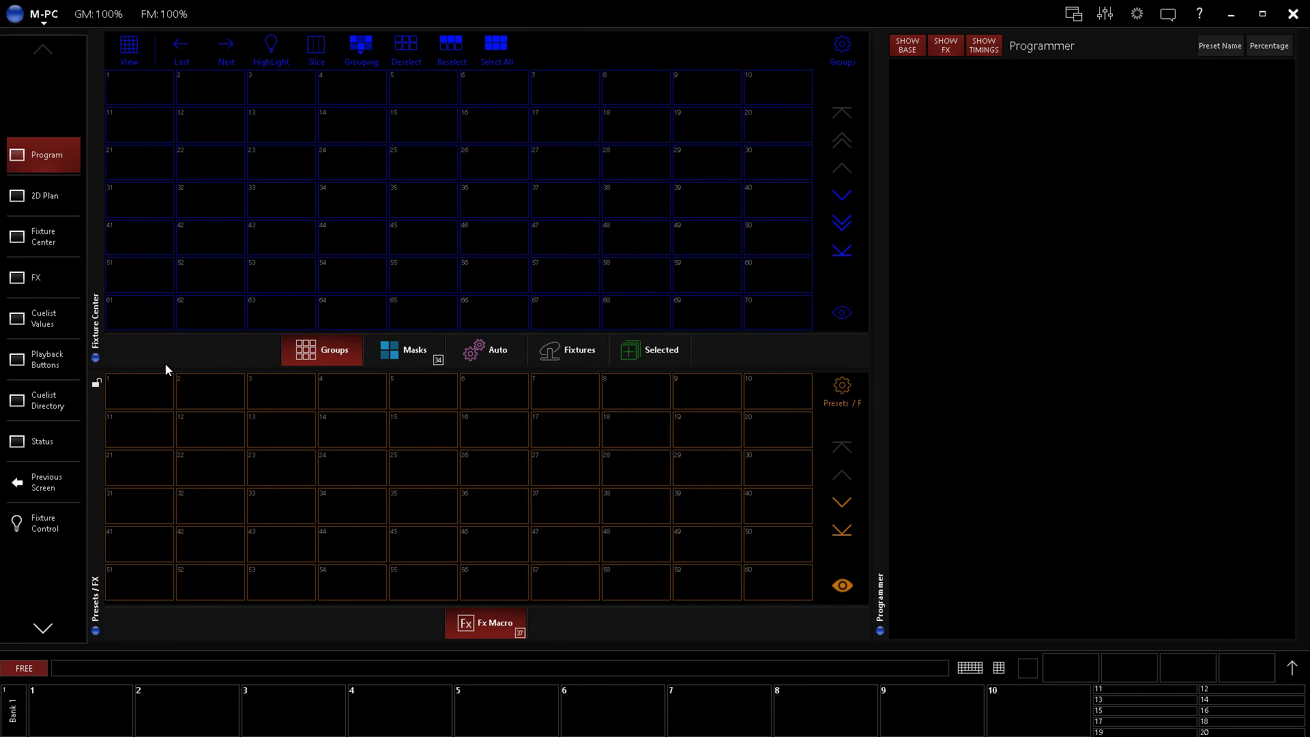